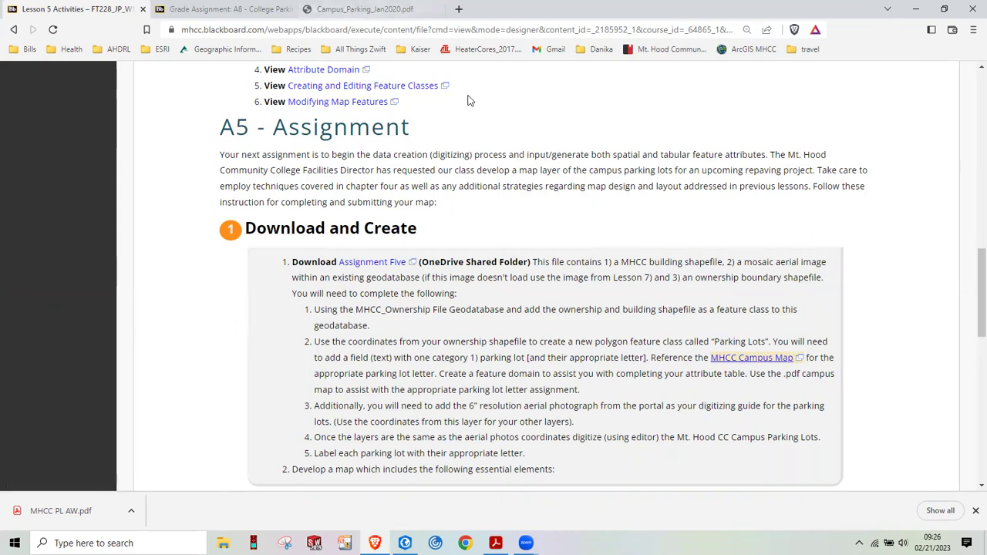
Look over the campus map in Campus_Parking_Jan2020.pdf for the parking lot letters, and switch to the Assignment 5 project in ArcGIS Pro.
left_click(362, 11)
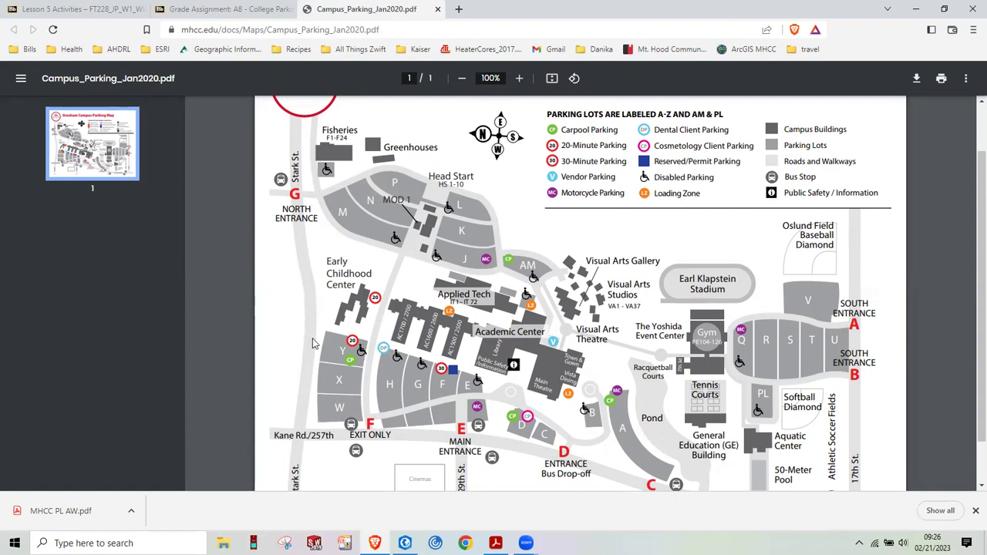
mouse_move(405, 542)
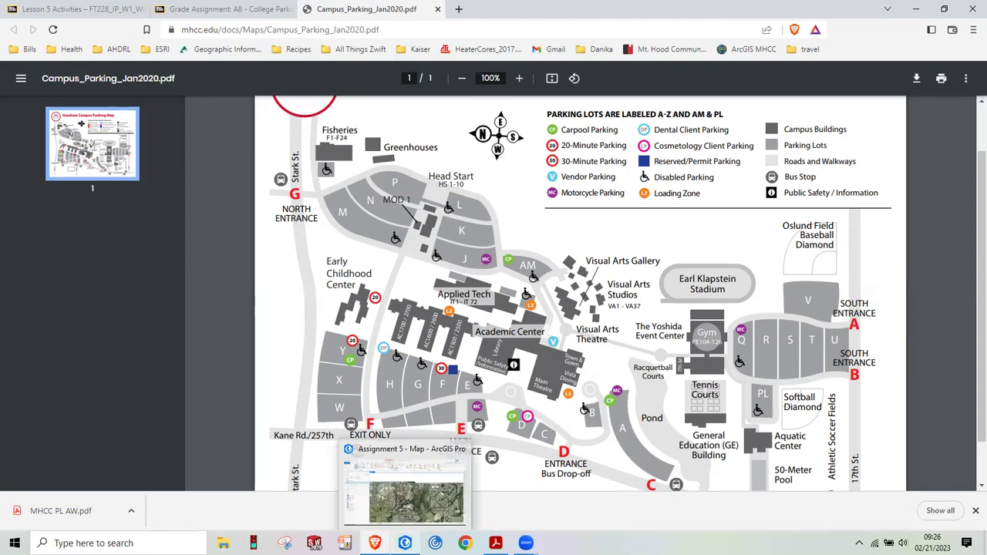
left_click(405, 494)
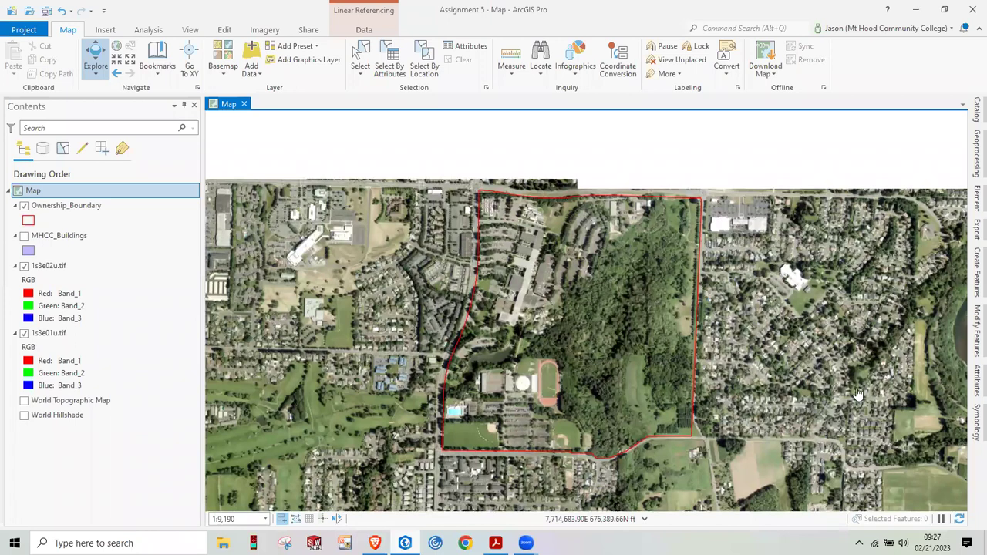
Examine the contents of the project's HomeworkFiveData folder, including the MHCC_Ownership.gdb geodatabase, its mosaic dataset and the two aerial TIF images.
left_click(974, 110)
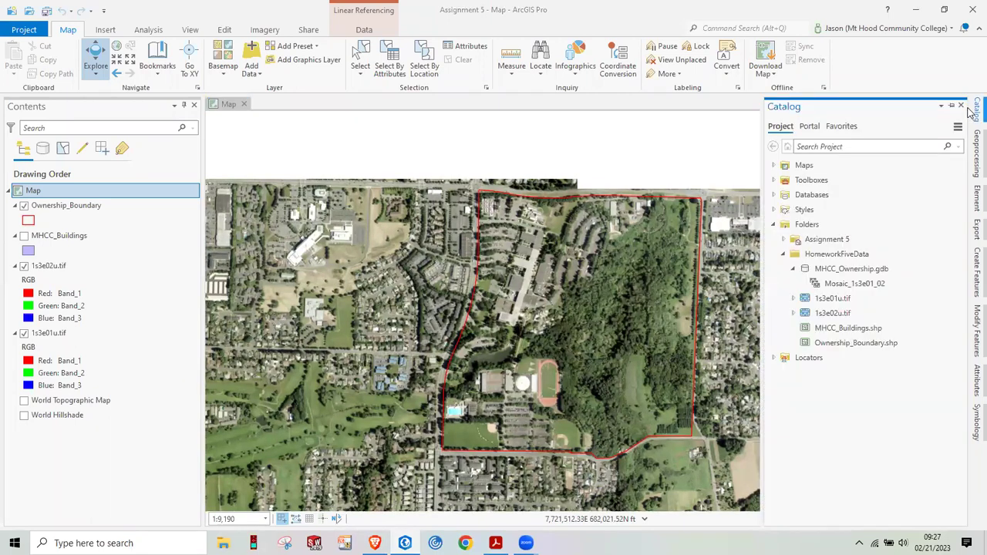
left_click(107, 30)
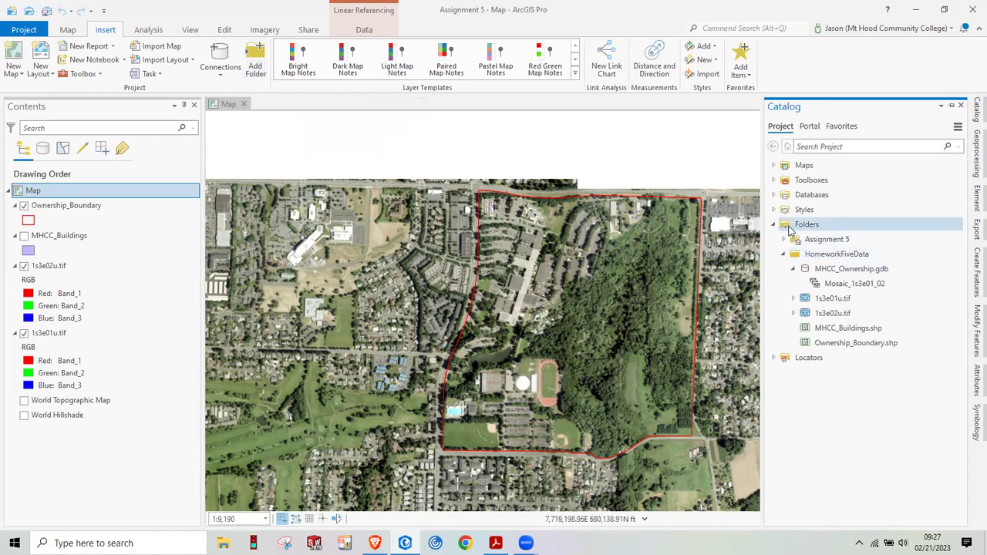
left_click(783, 254)
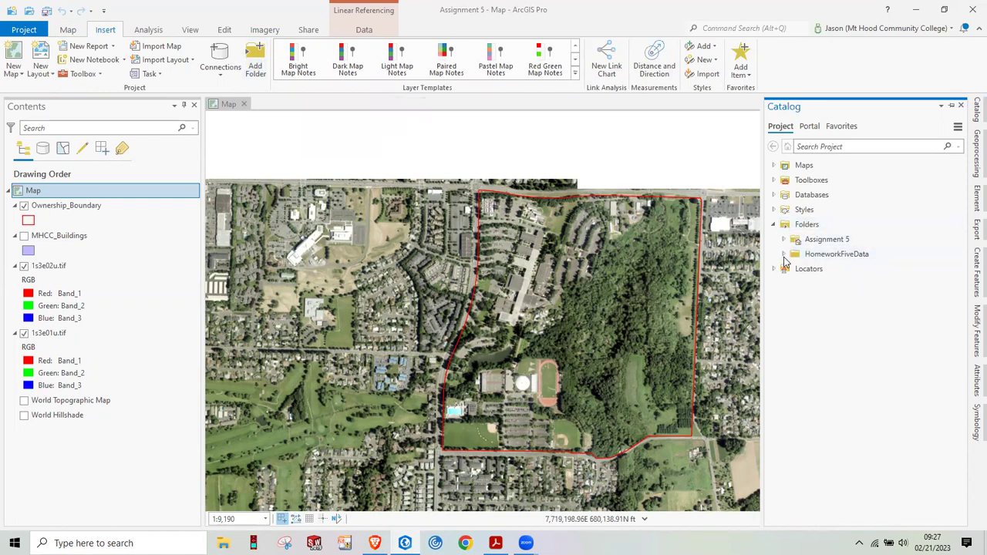
mouse_move(842, 260)
left_click(783, 257)
left_click(819, 284)
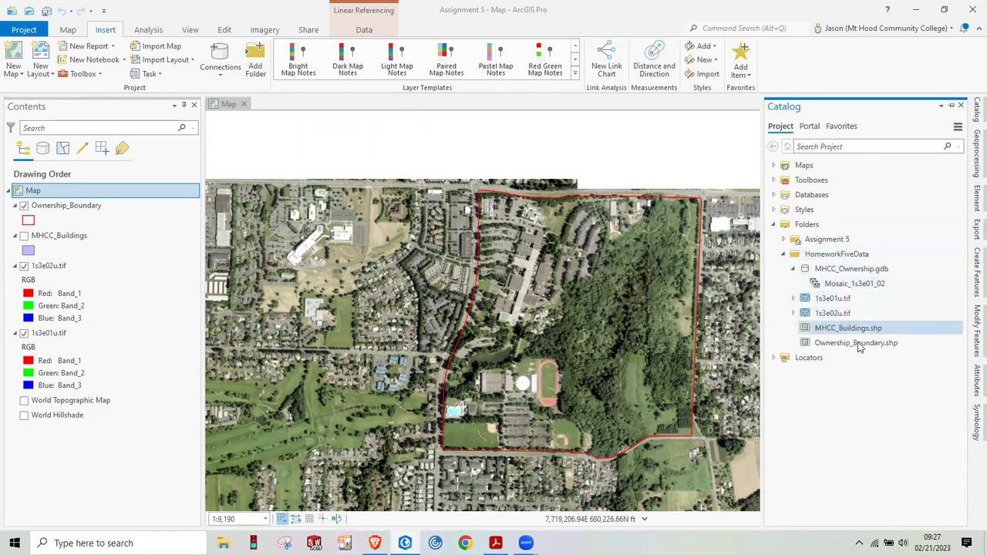
left_click(850, 269)
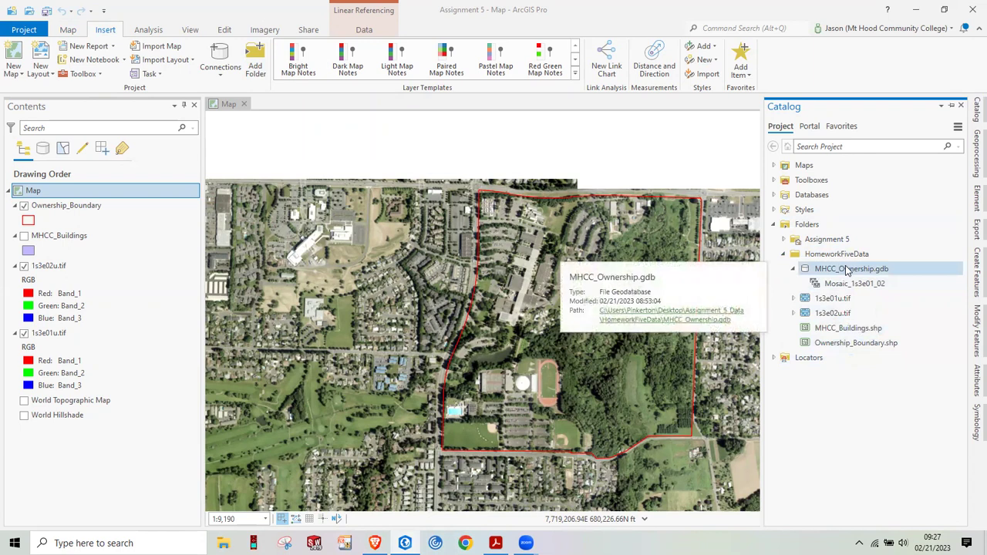
left_click(840, 284)
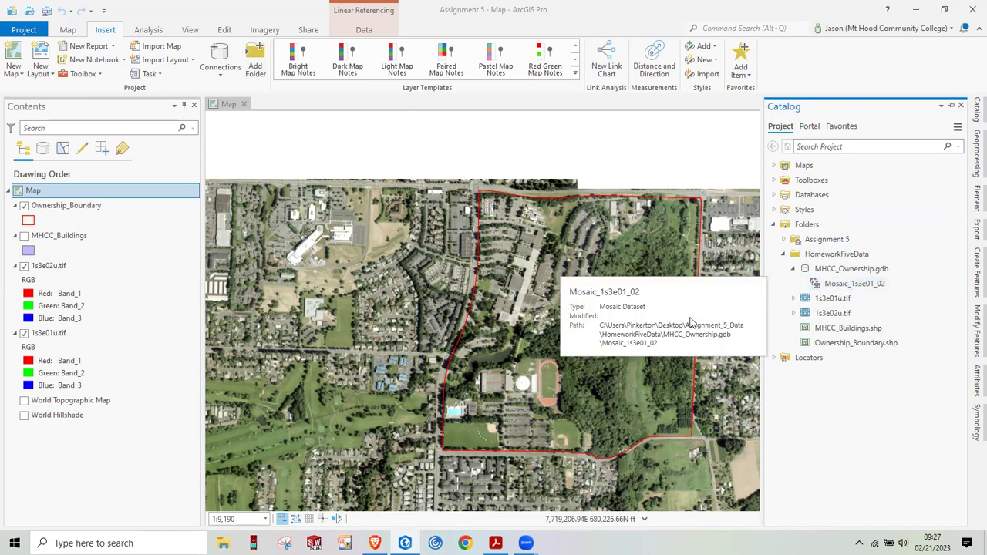
left_click(823, 312)
left_click(823, 300)
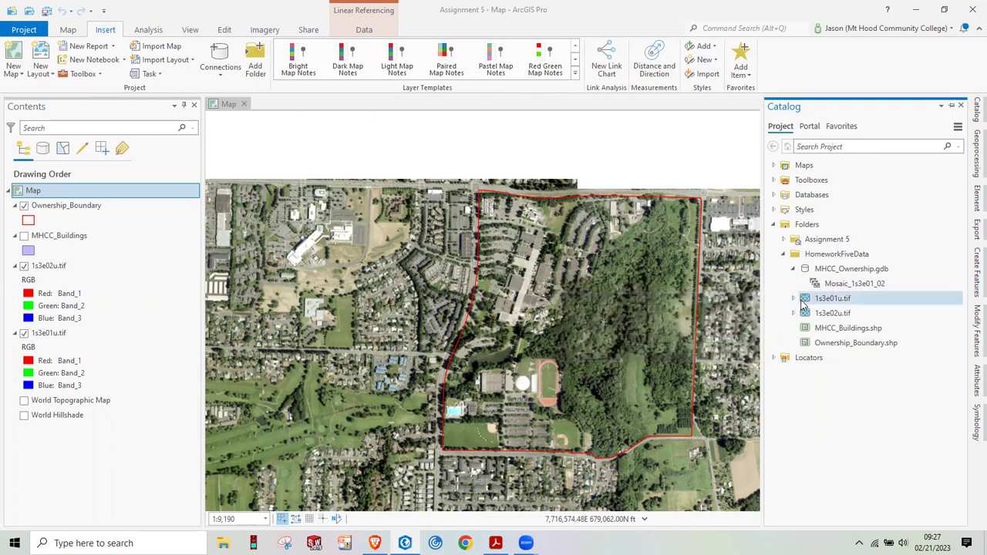
mouse_move(799, 304)
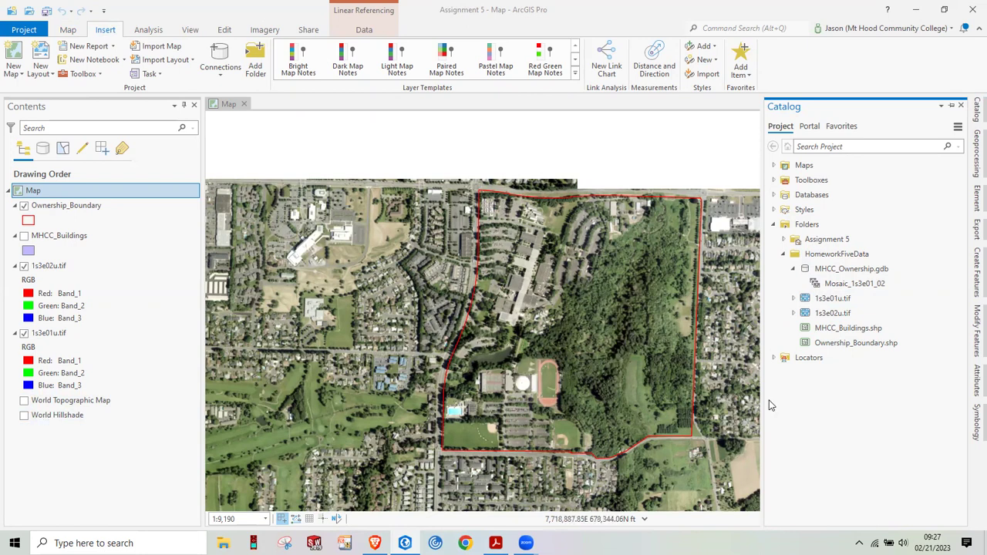
Check the boundary and building shapefiles in the project folder, and turn on the MHCC_Buildings layer in the map.
left_click(819, 341)
left_click(823, 332)
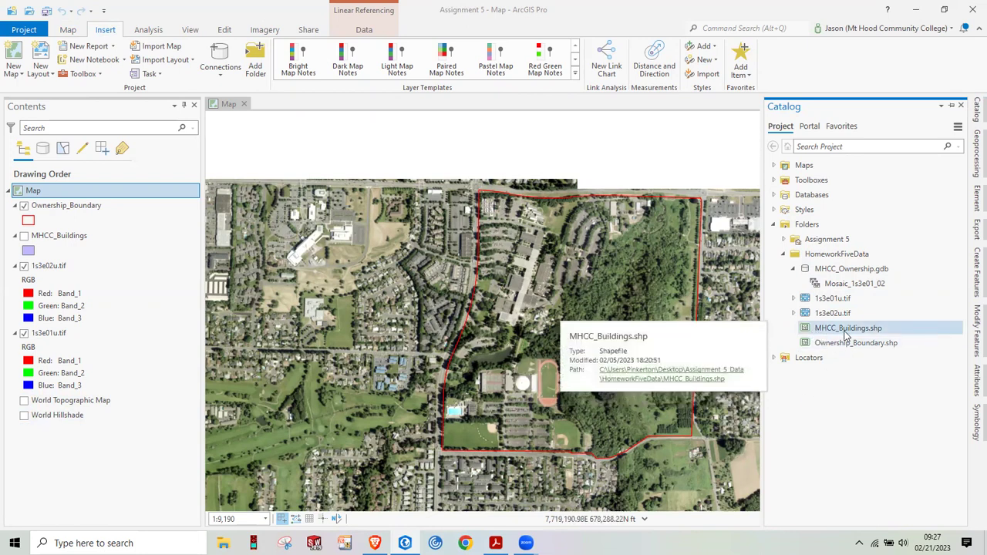
left_click(24, 237)
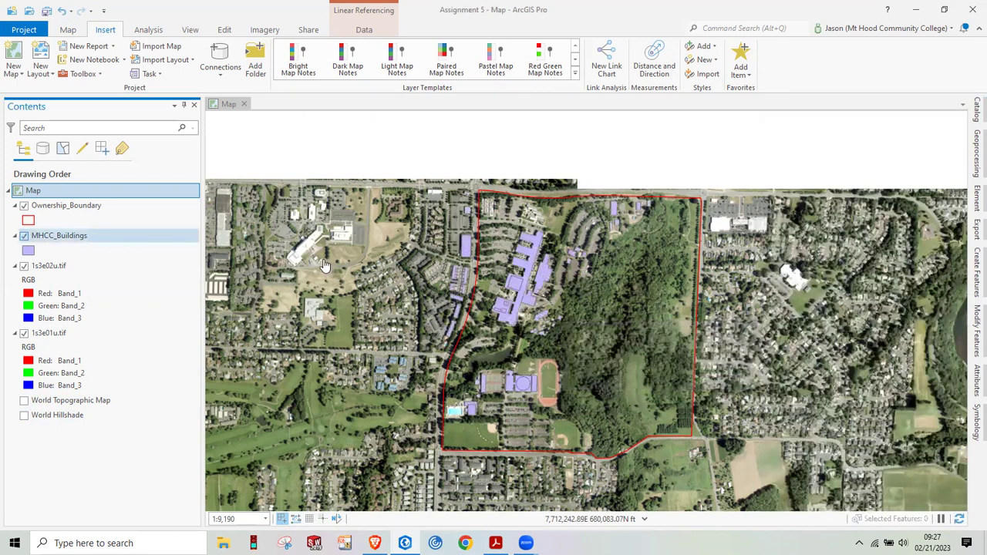
Start a new polygon feature class named Parking_Lots in the MHCC_Ownership.gdb geodatabase, keeping the default geometry settings.
left_click(974, 114)
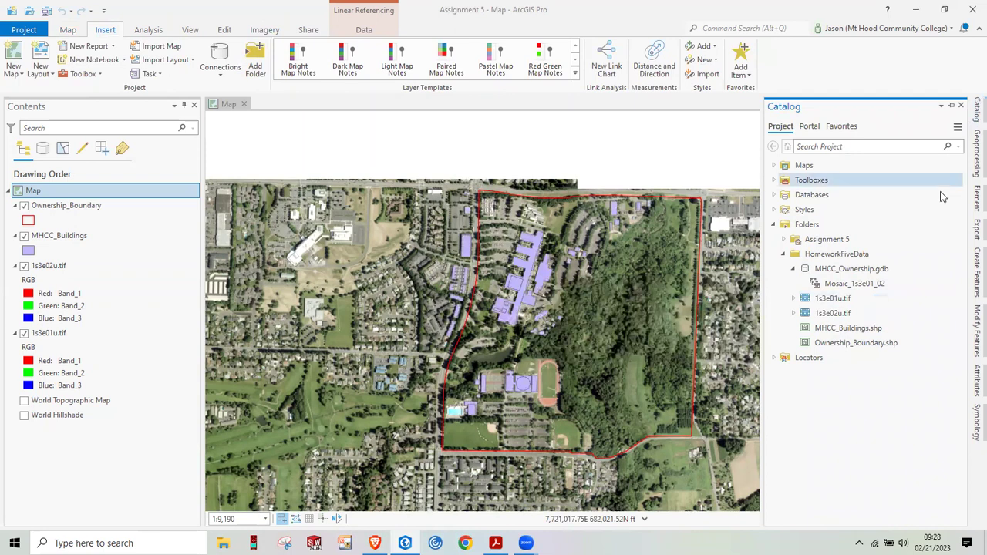
left_click(858, 343)
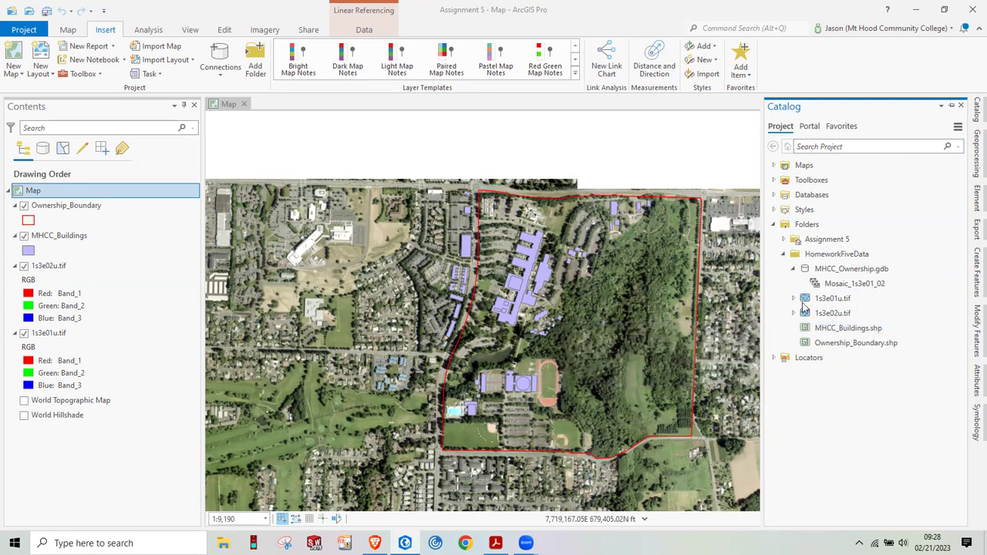
right_click(840, 276)
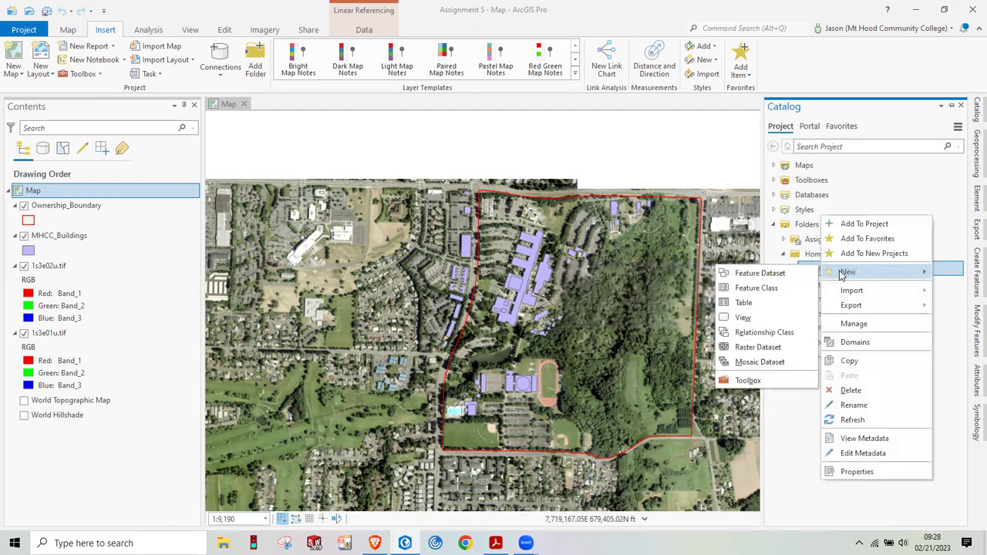
left_click(777, 291)
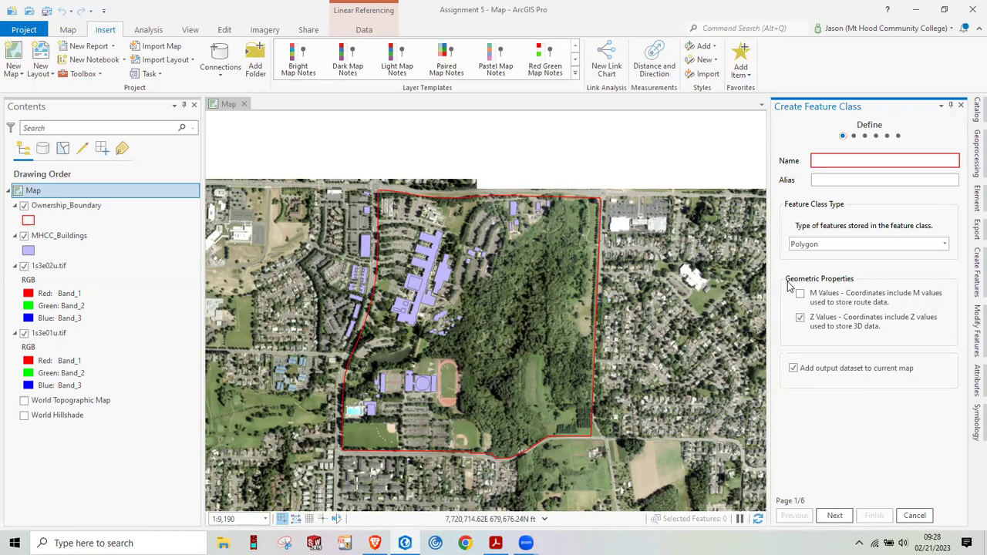
left_click(827, 159)
type("Parking_Lots")
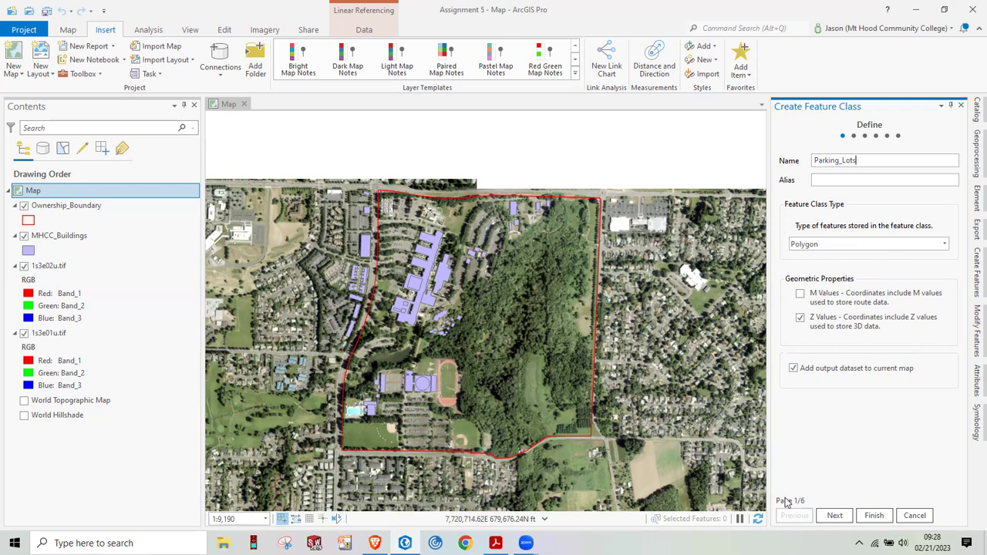
left_click(836, 516)
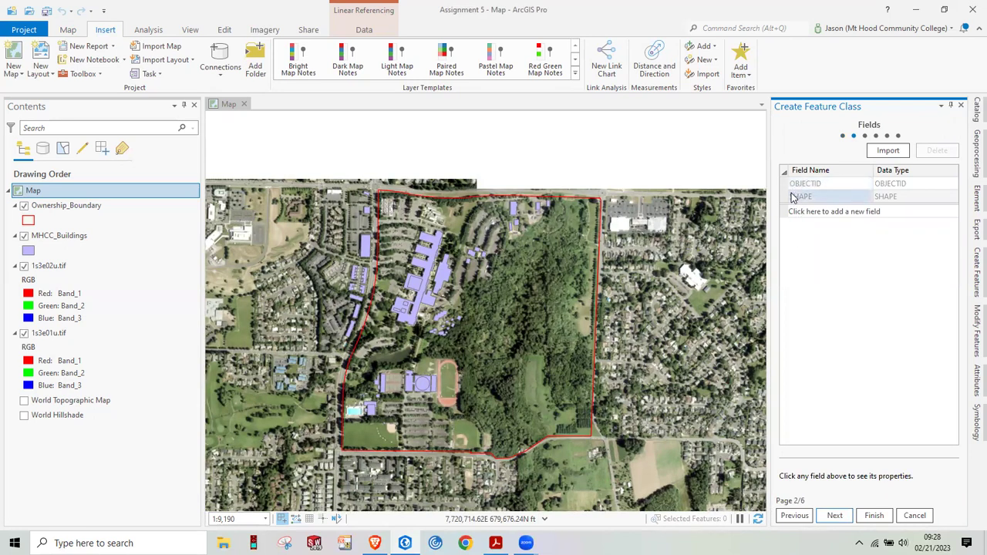
Add a text field named Lot_Letter to the new feature class, keeping its length of 255.
left_click(801, 214)
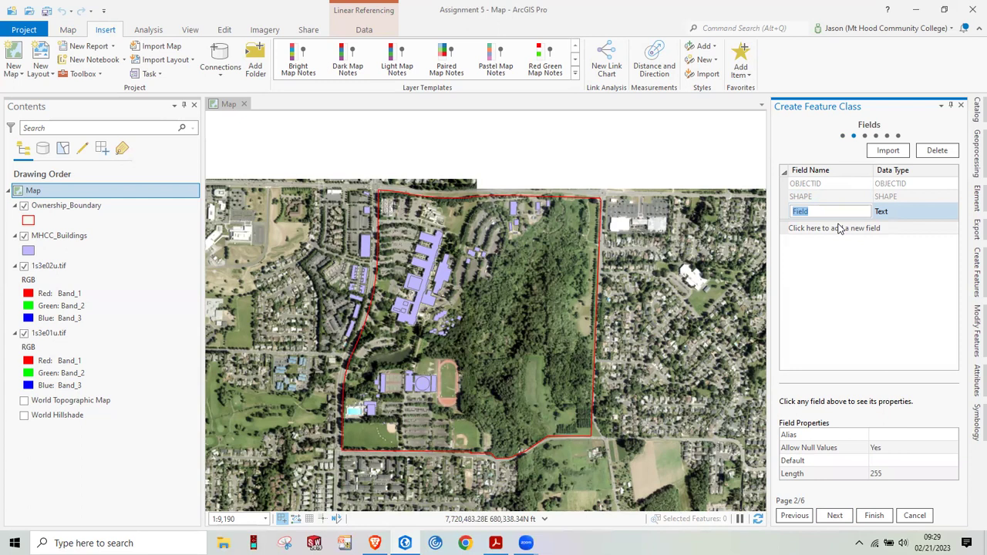
type("Lot_Letter")
left_click(882, 213)
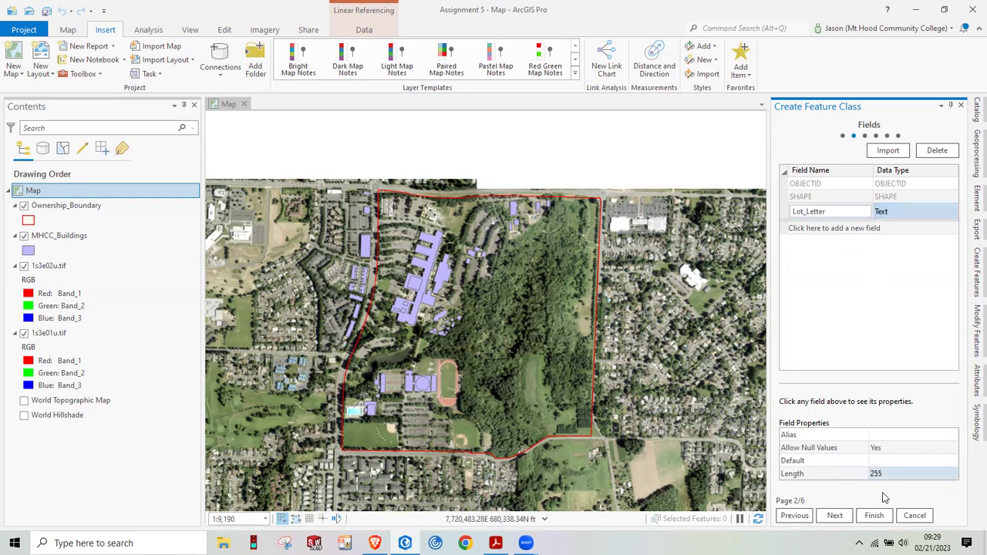
left_click(836, 517)
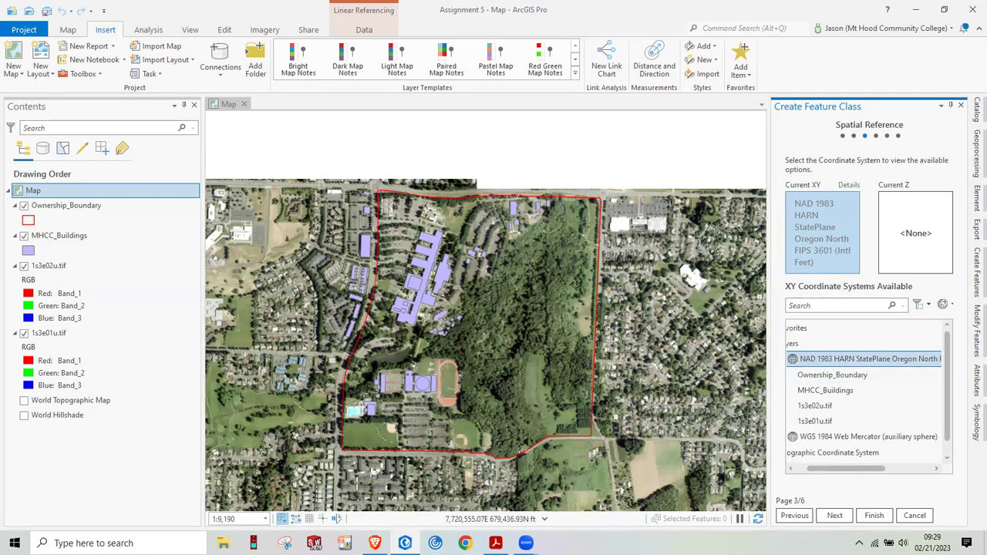
Create the feature class with the NAD 1983 HARN StatePlane Oregon North coordinate system and default tolerance, resolution and storage, and check it in the geodatabase.
left_click(834, 516)
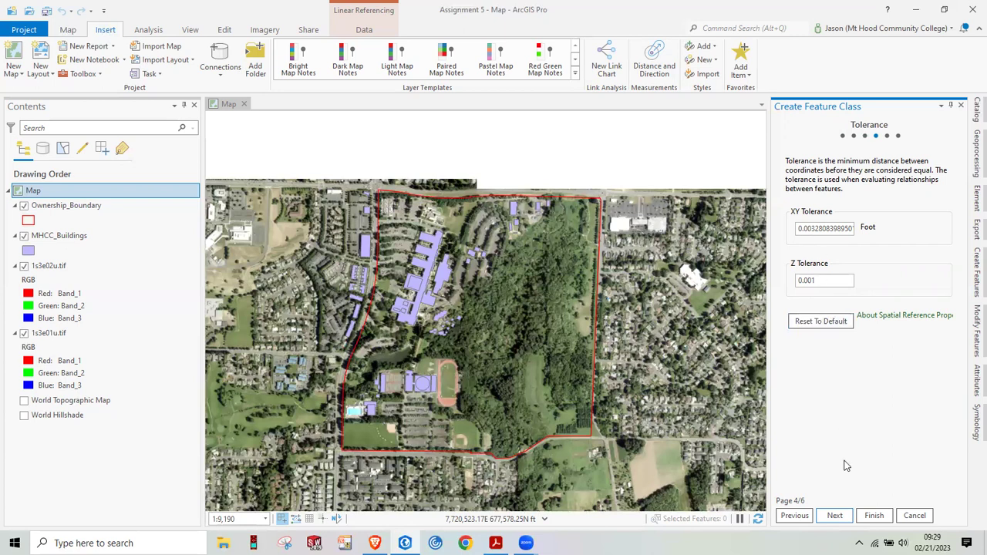
left_click(836, 516)
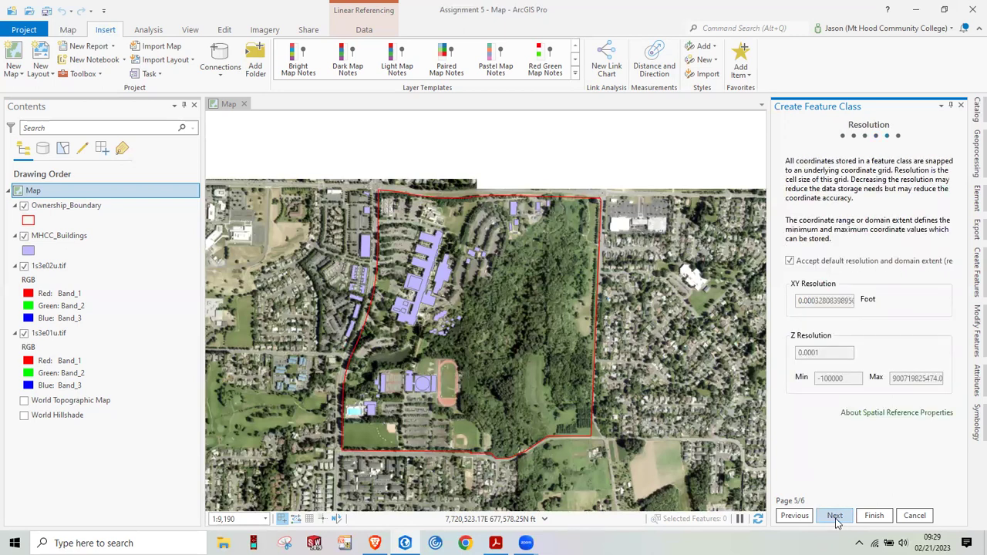
left_click(835, 520)
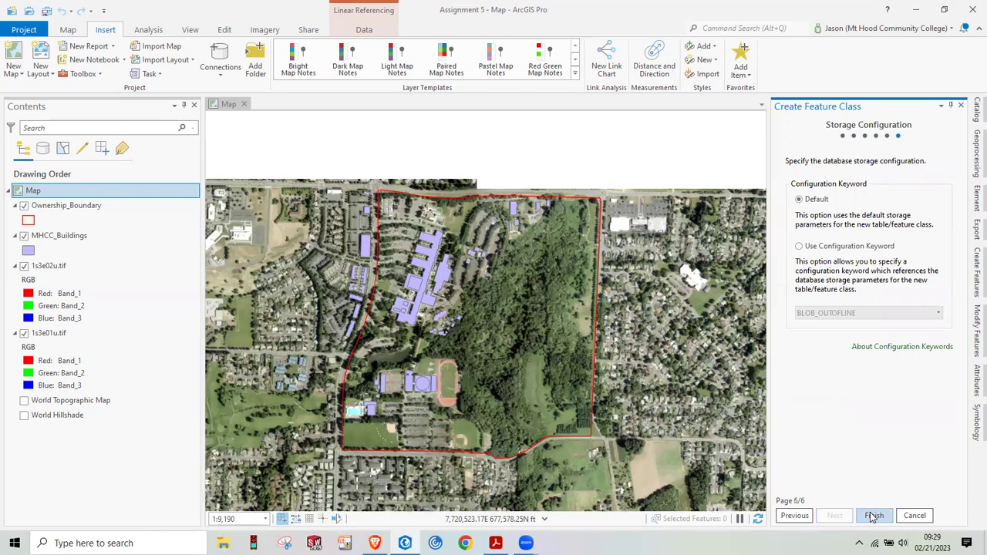
left_click(872, 516)
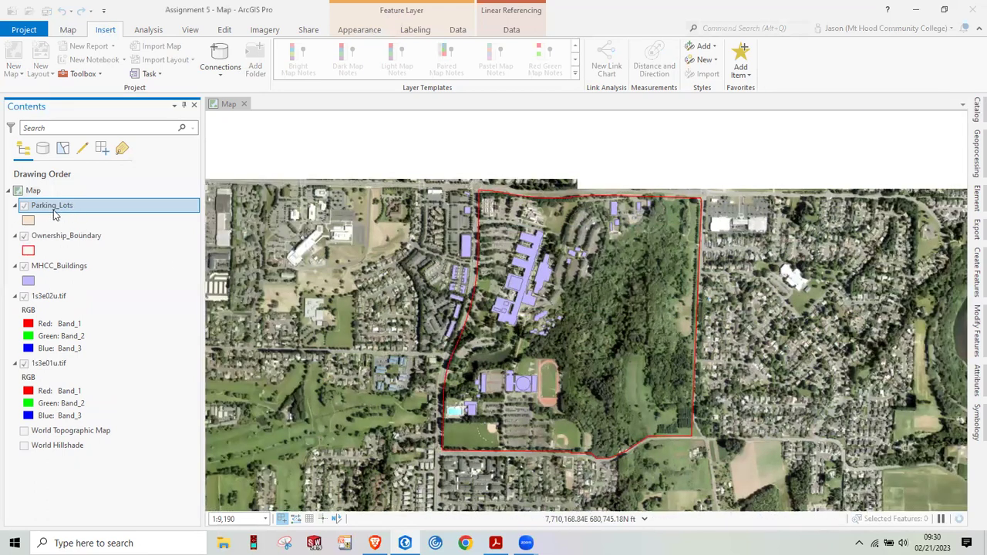
left_click(976, 109)
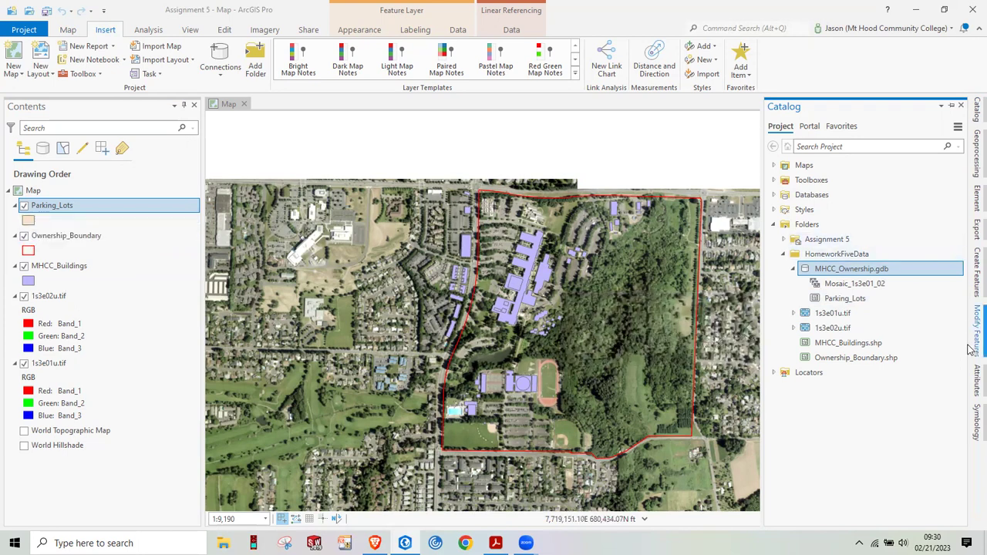
Open the Parking_Lots layer's polygon symbol properties and set the fill to no color.
left_click(973, 422)
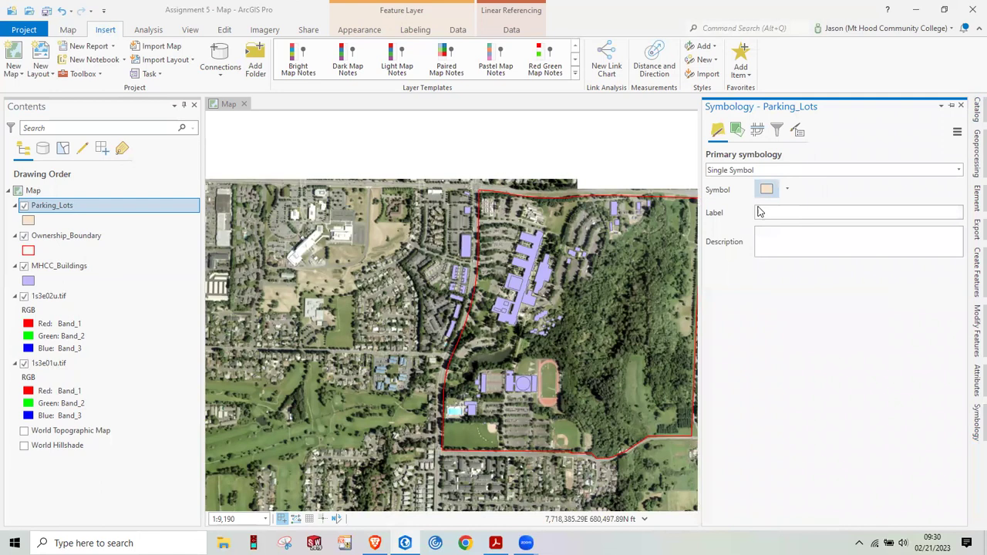
left_click(788, 192)
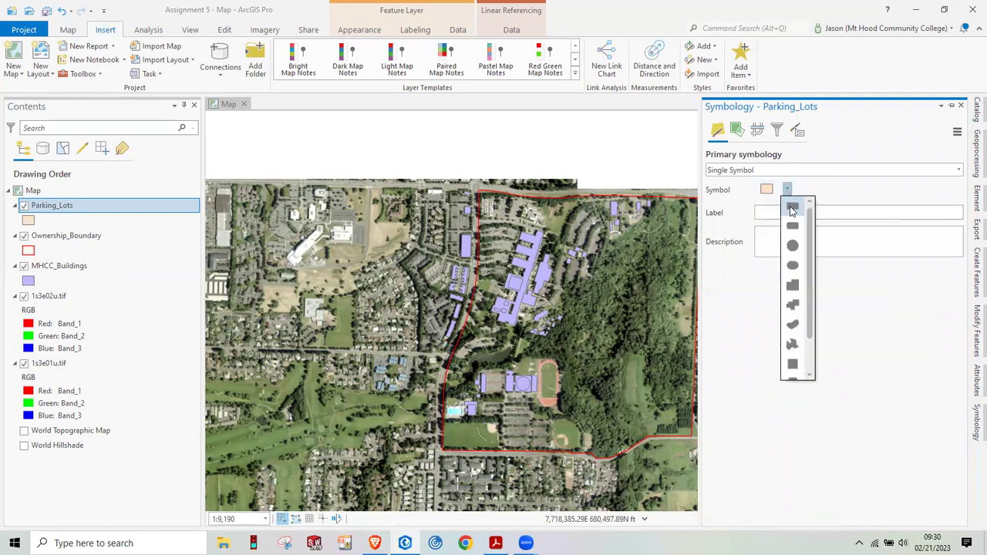
left_click(769, 193)
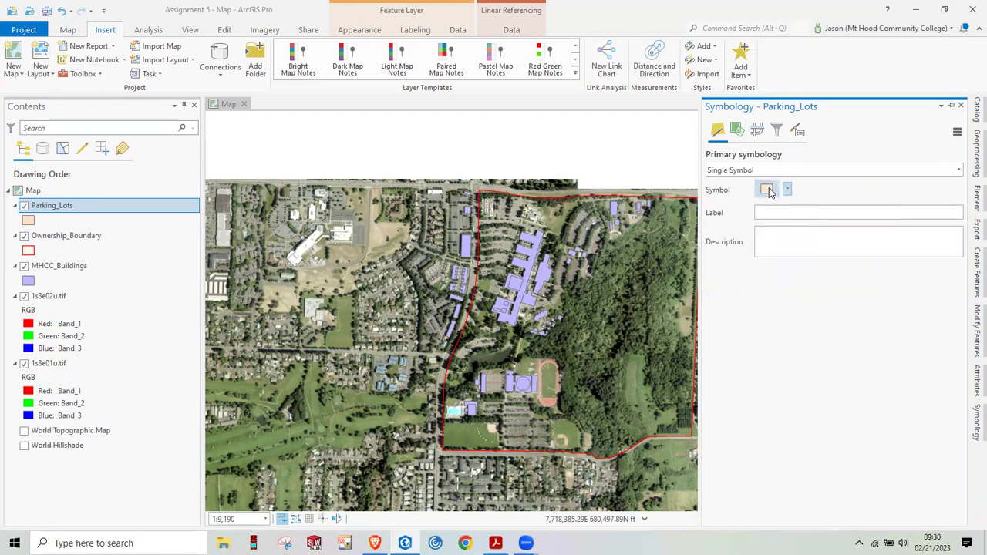
left_click(29, 221)
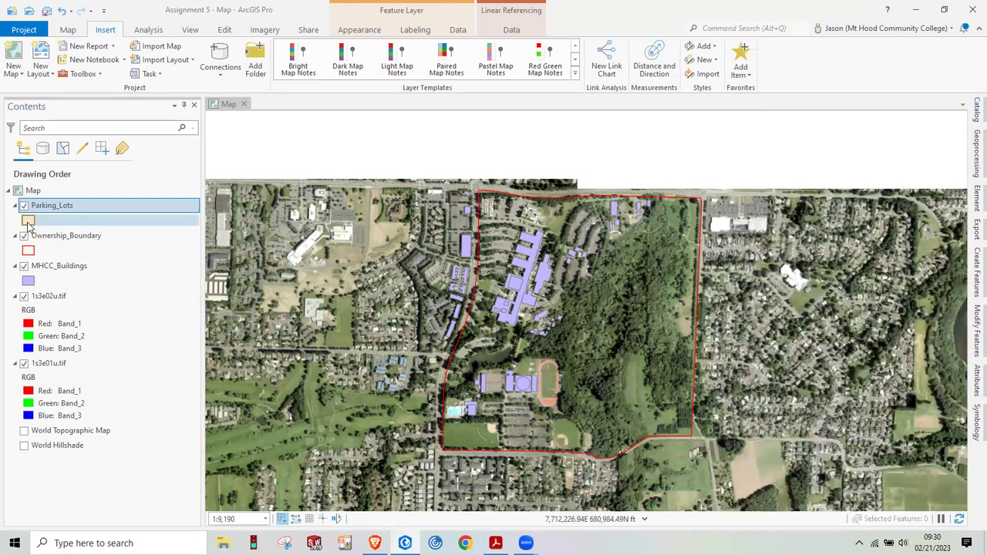
left_click(29, 221)
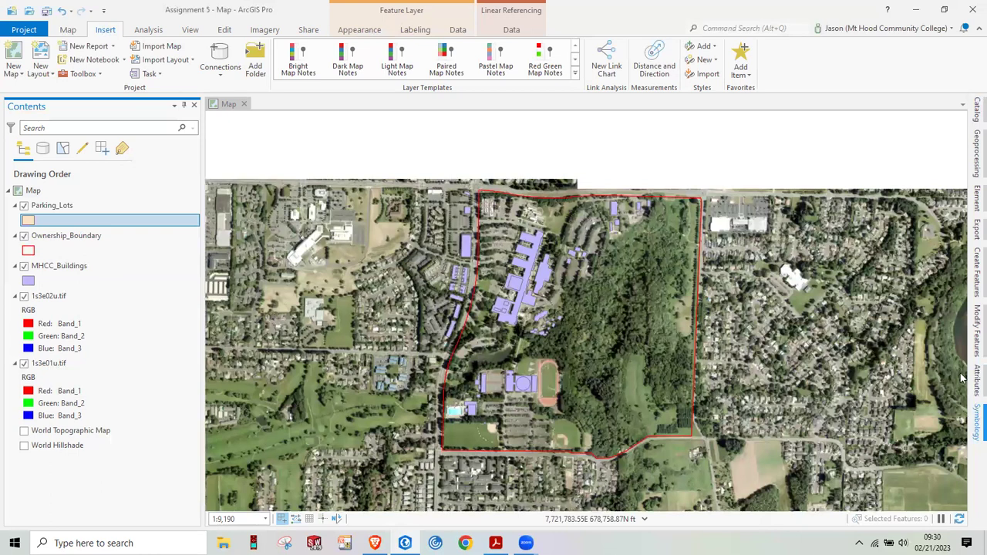
left_click(972, 418)
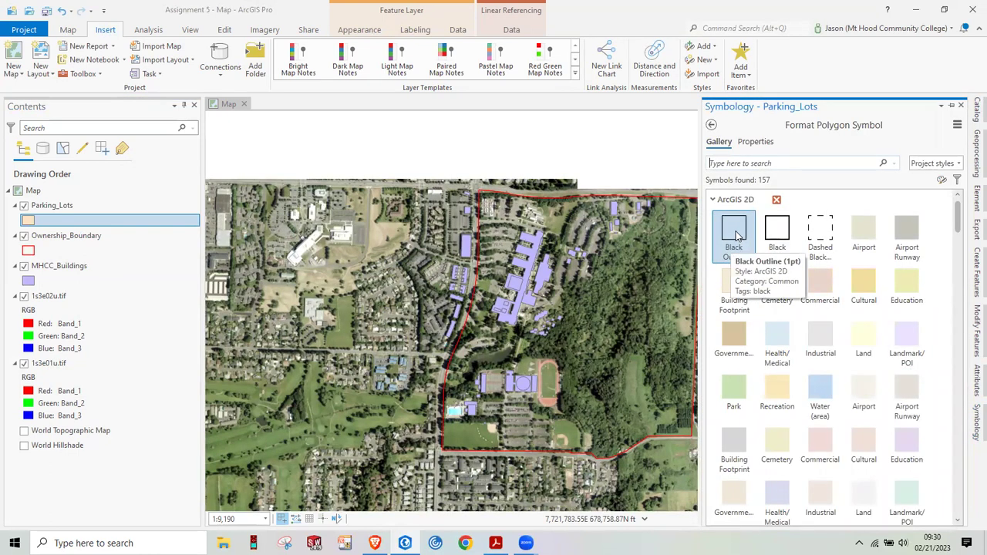
left_click(755, 142)
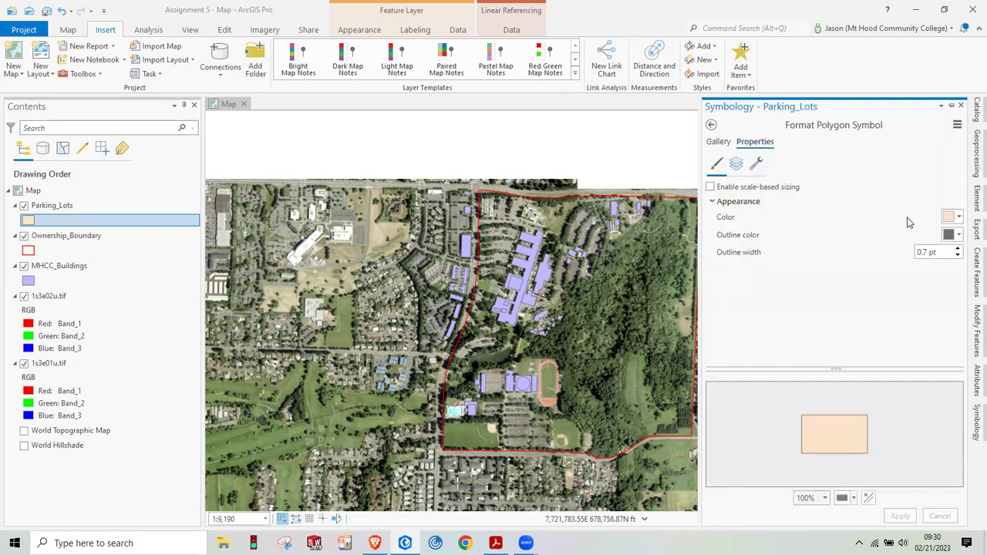
left_click(955, 218)
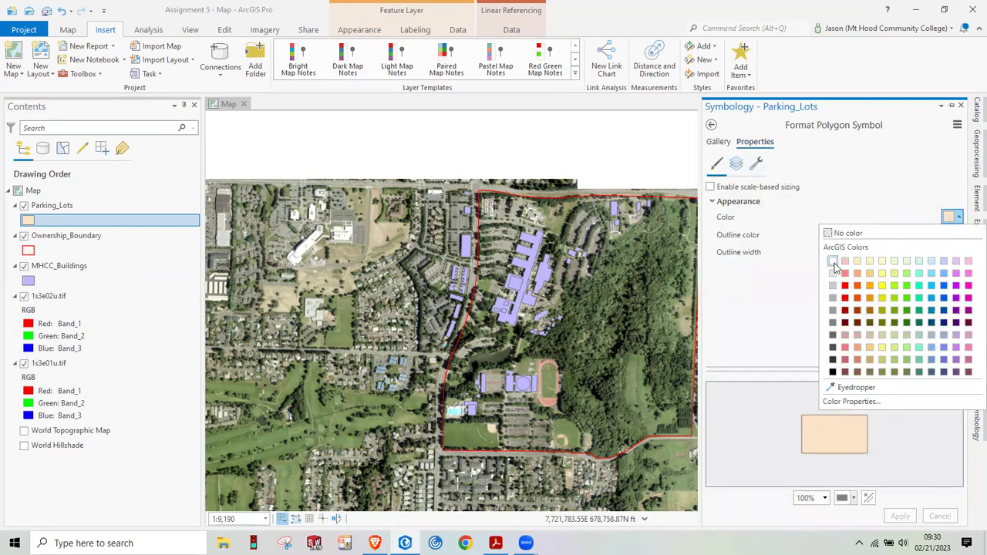
left_click(833, 262)
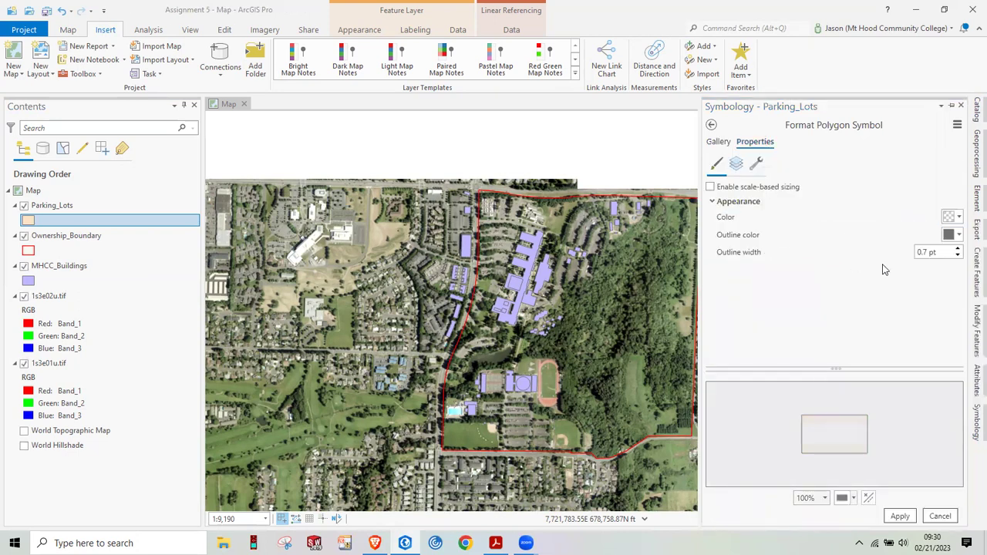
Set the Parking_Lots symbol's outline to bright pink and apply the symbol changes to the layer.
left_click(959, 235)
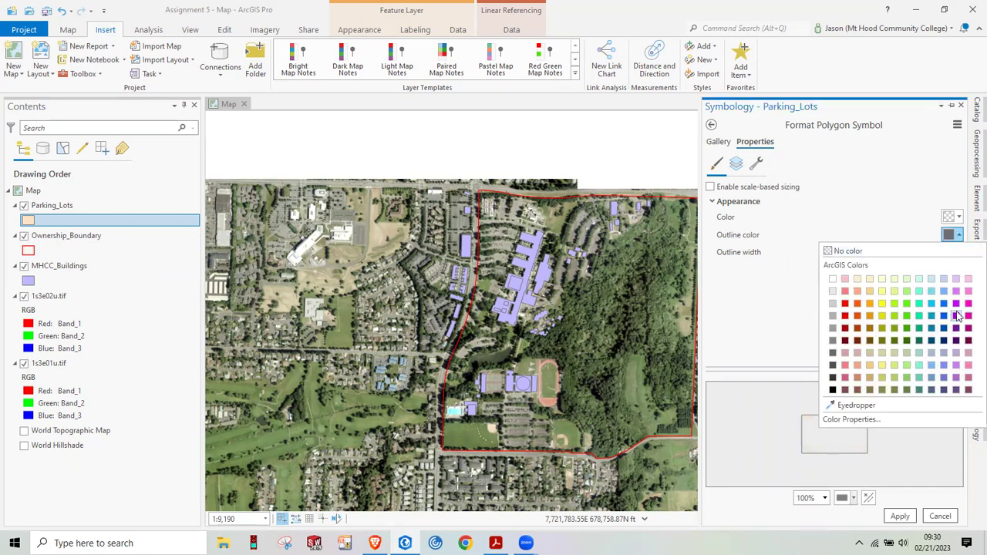
left_click(968, 303)
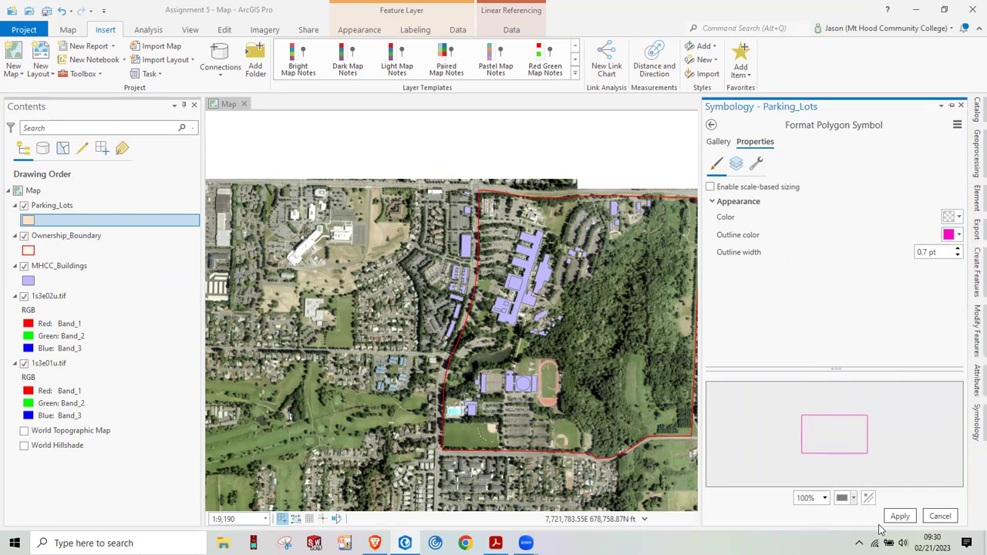
left_click(900, 516)
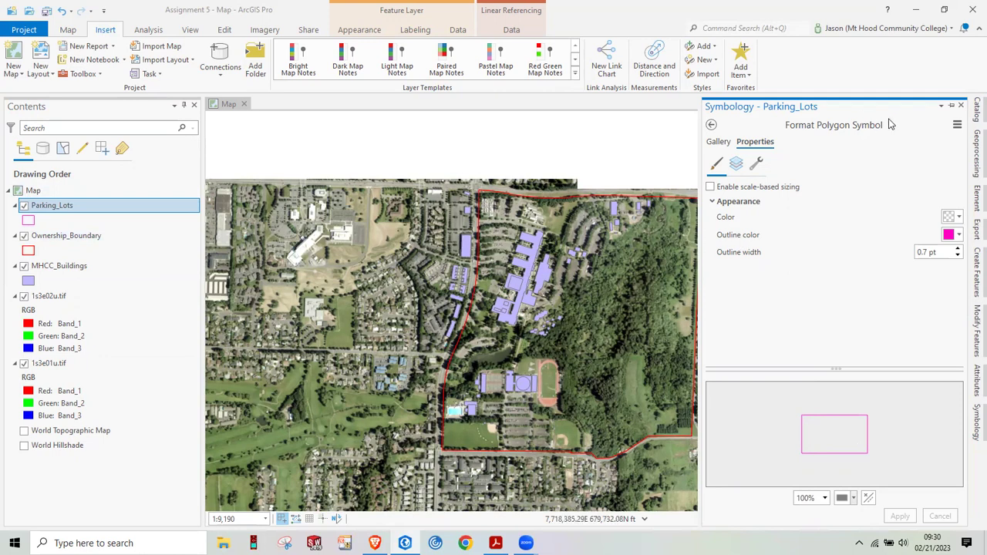
left_click(642, 150)
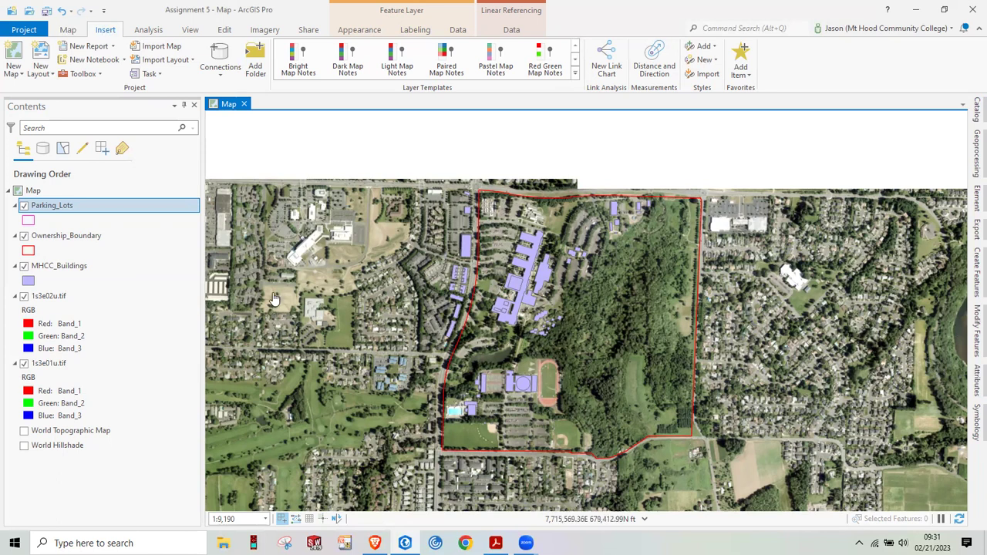
Open the attribute table of the Parking_Lots layer and bring up its Fields view.
right_click(51, 210)
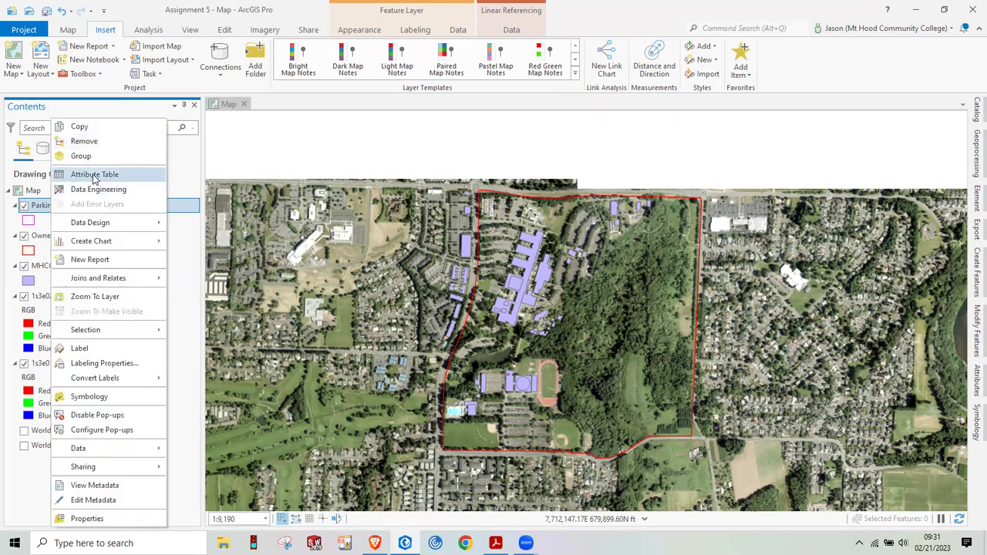
left_click(94, 176)
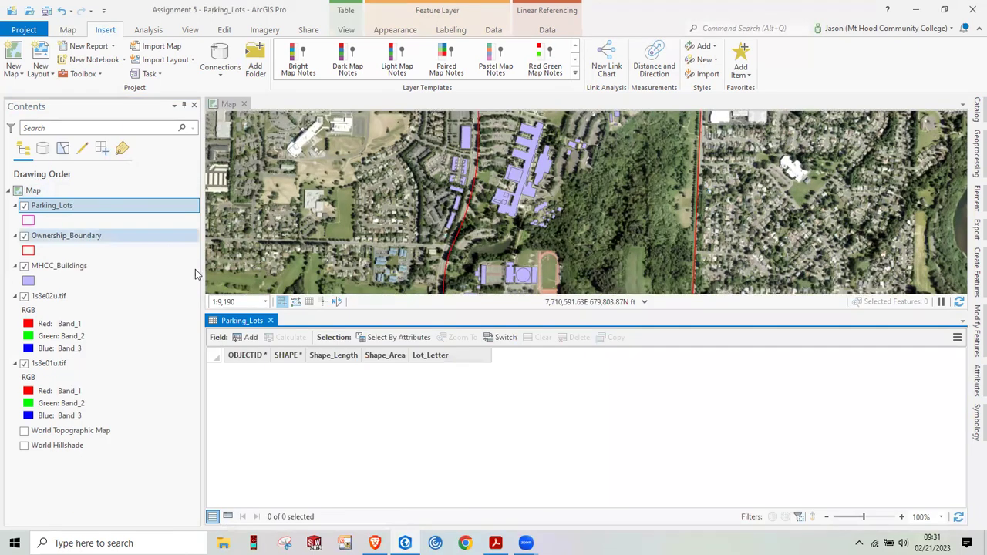
mouse_move(443, 362)
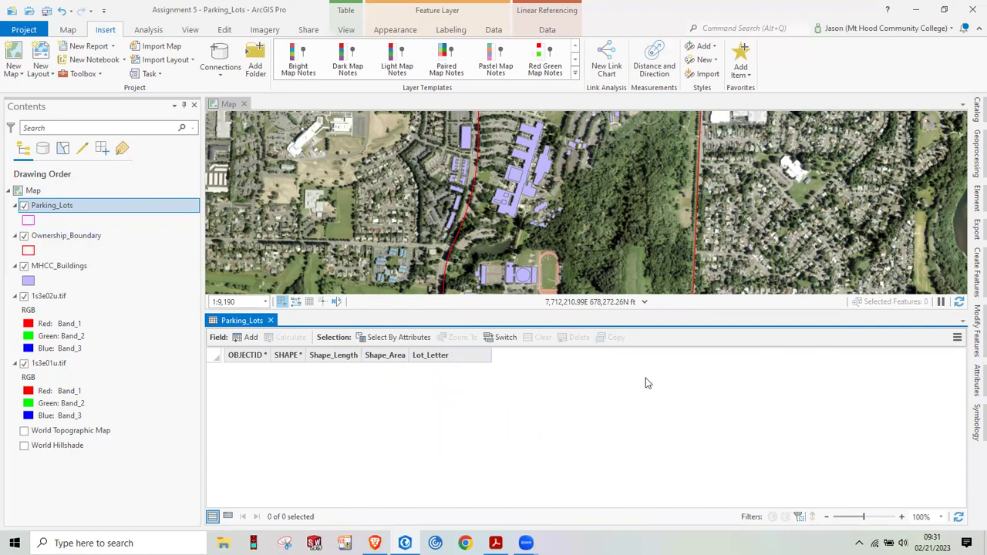
left_click(956, 340)
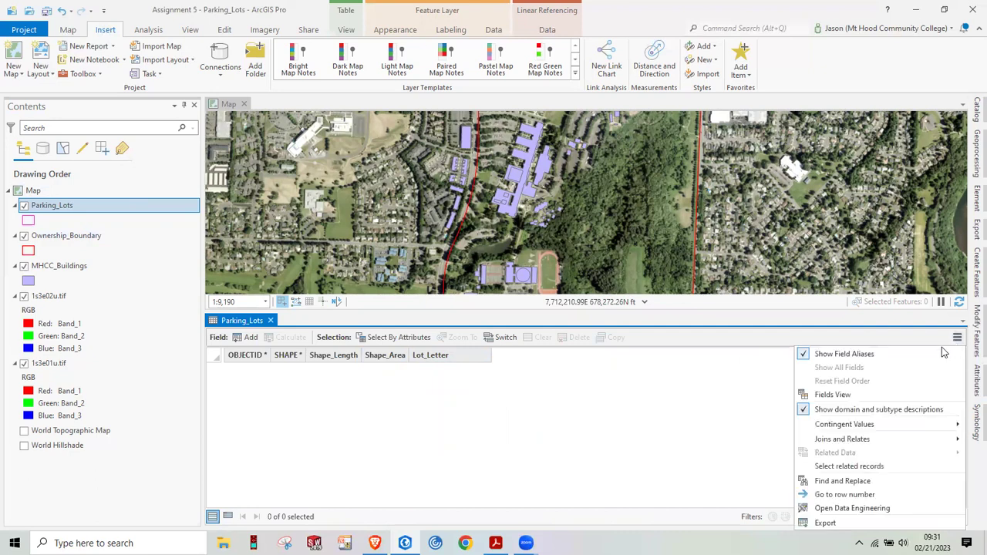
left_click(832, 394)
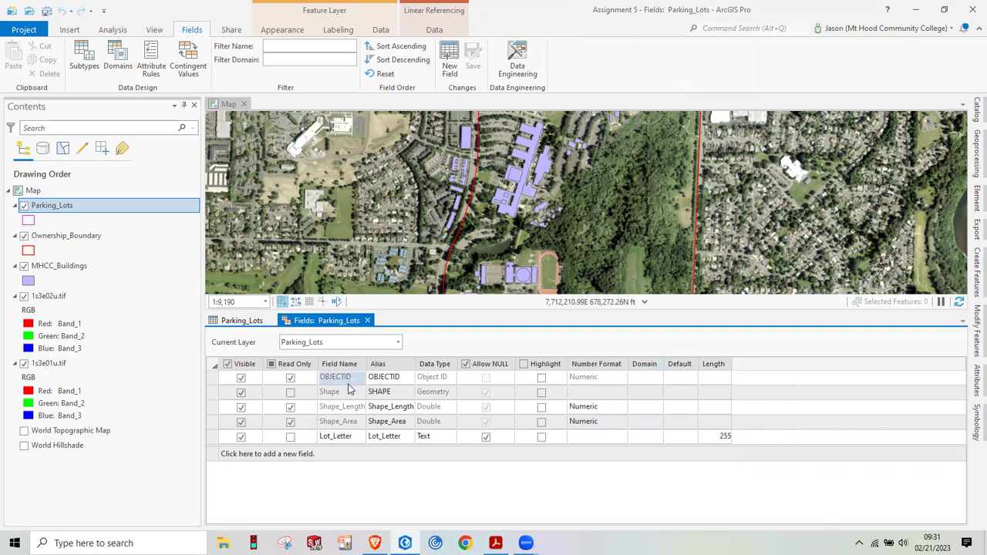
Add a new coded value domain for the Lot_Letter field, named LotLetter with the description "Parking Lot Letter for MHCC".
left_click(655, 443)
left_click(655, 442)
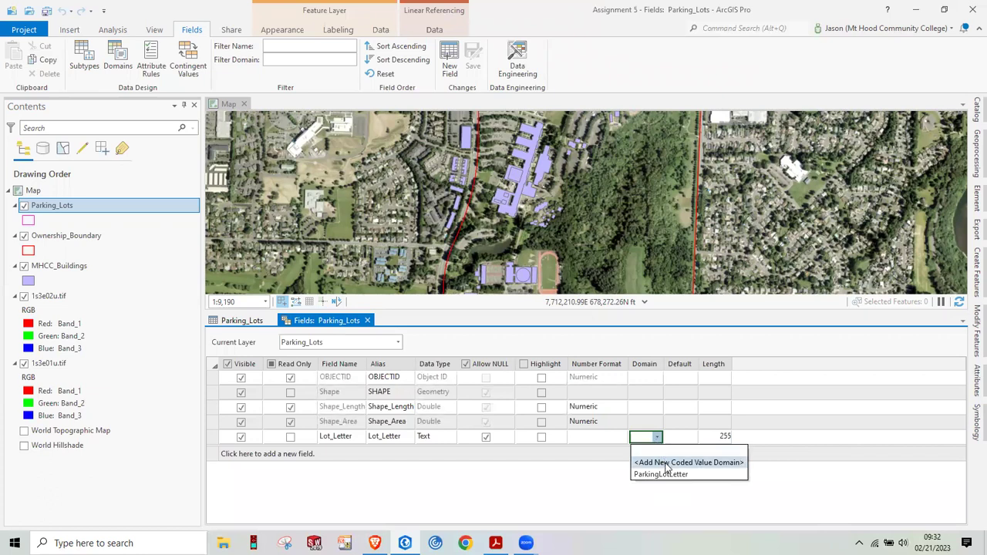
left_click(668, 463)
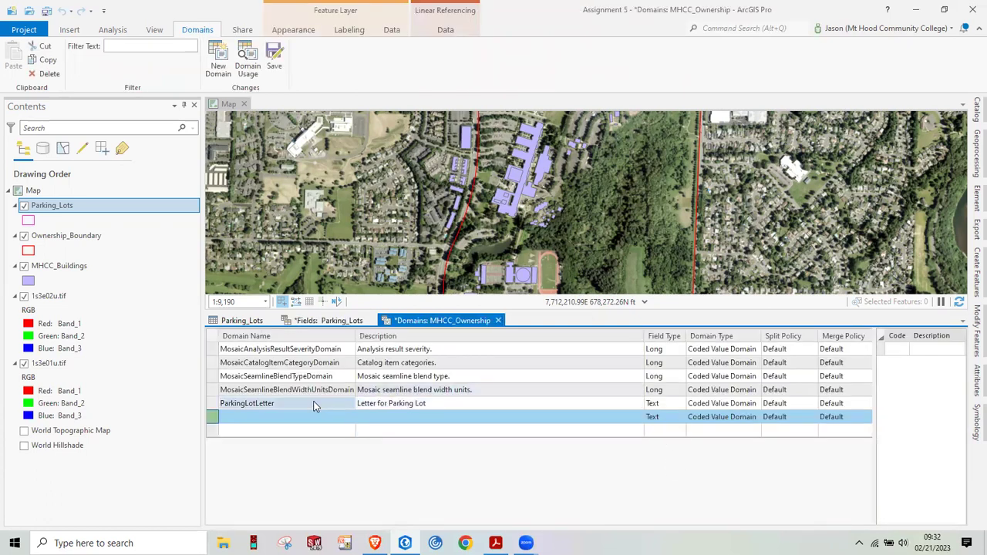
left_click_drag(231, 404, 249, 424)
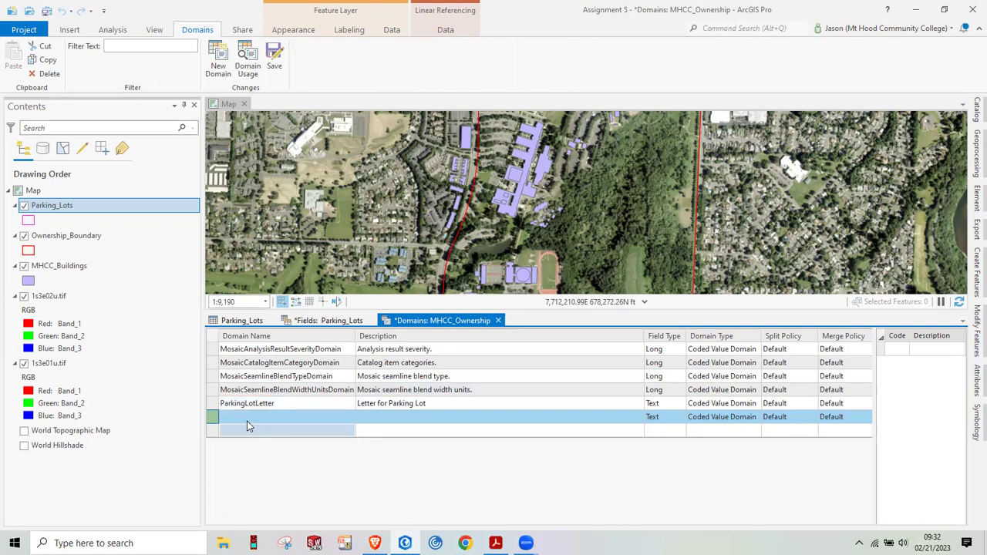
left_click(247, 418)
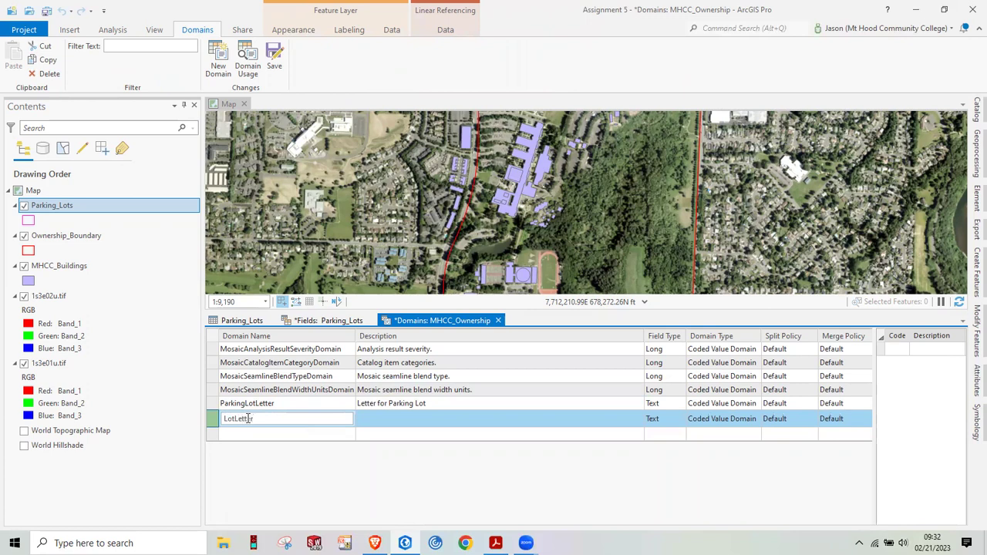
key("Tab")
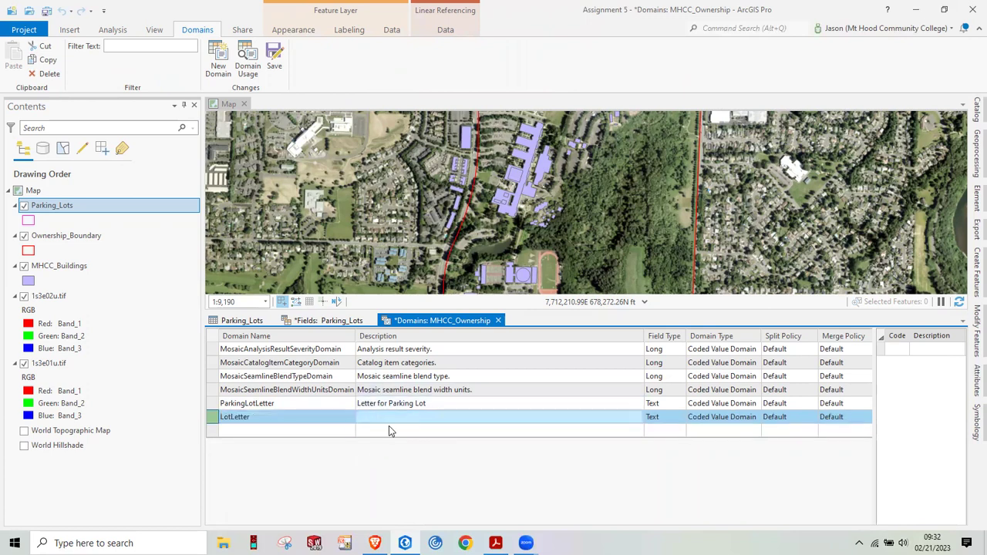
left_click(377, 420)
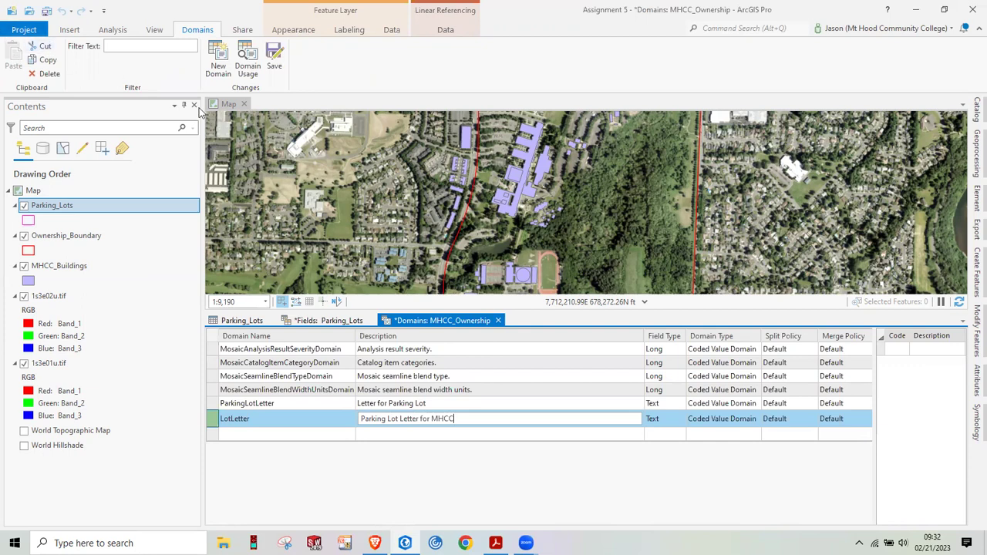
Add the coded values A and B to the LotLetter domain, each with its own letter as description.
left_click(896, 352)
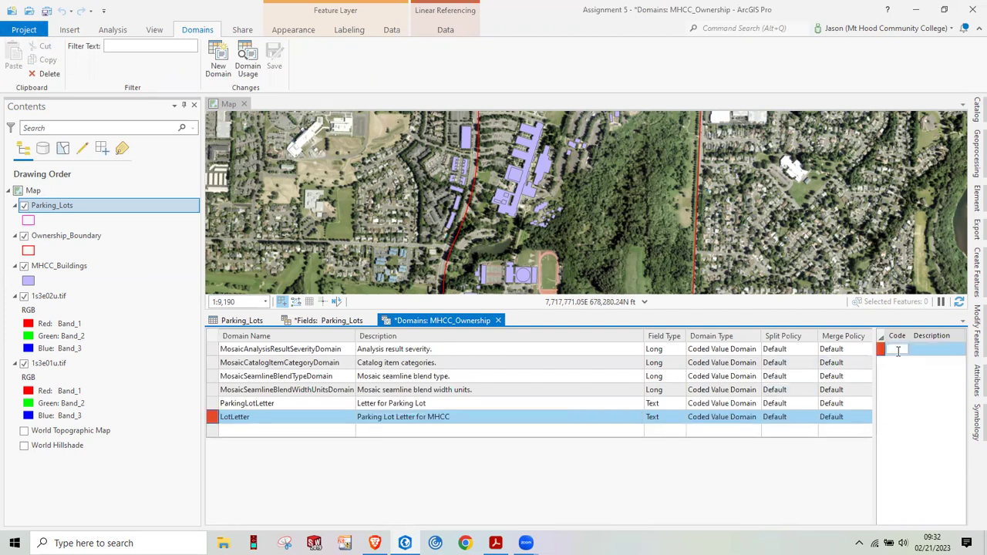
type("A")
left_click(921, 352)
type("A")
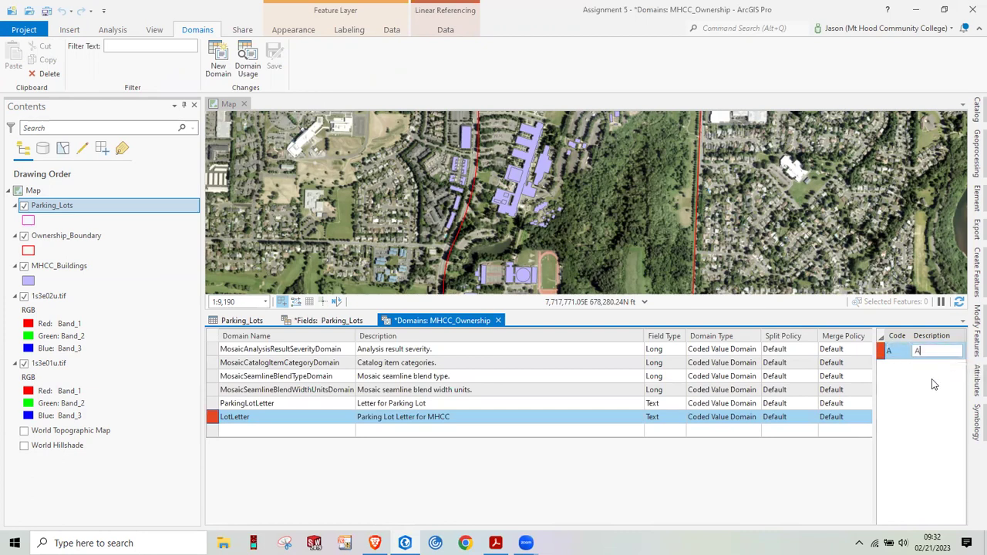
key("Return")
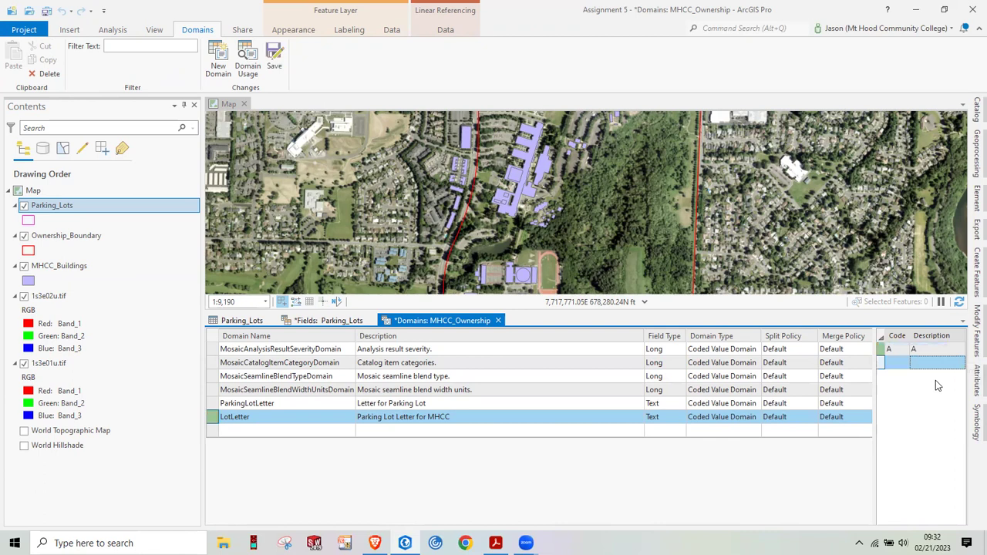
left_click(896, 362)
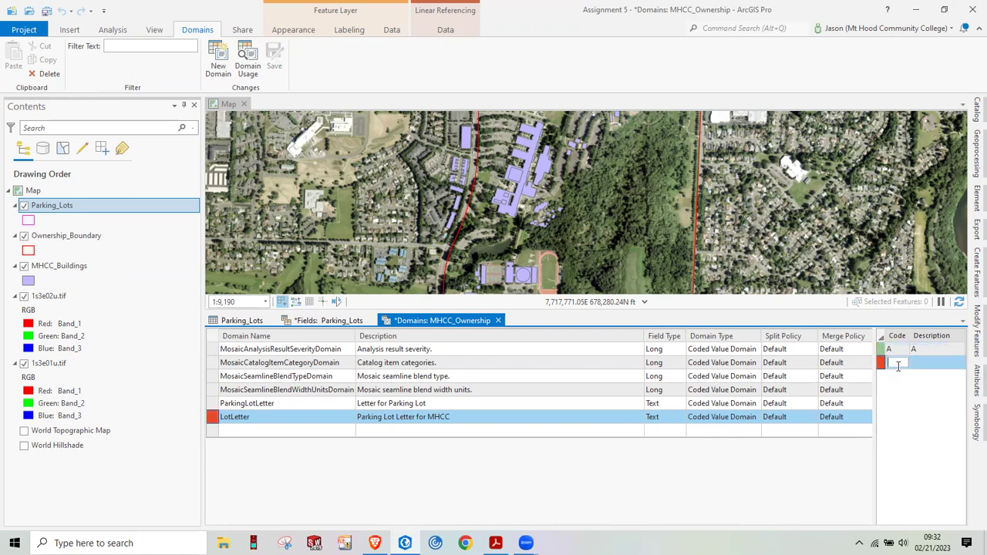
left_click(931, 364)
type("B")
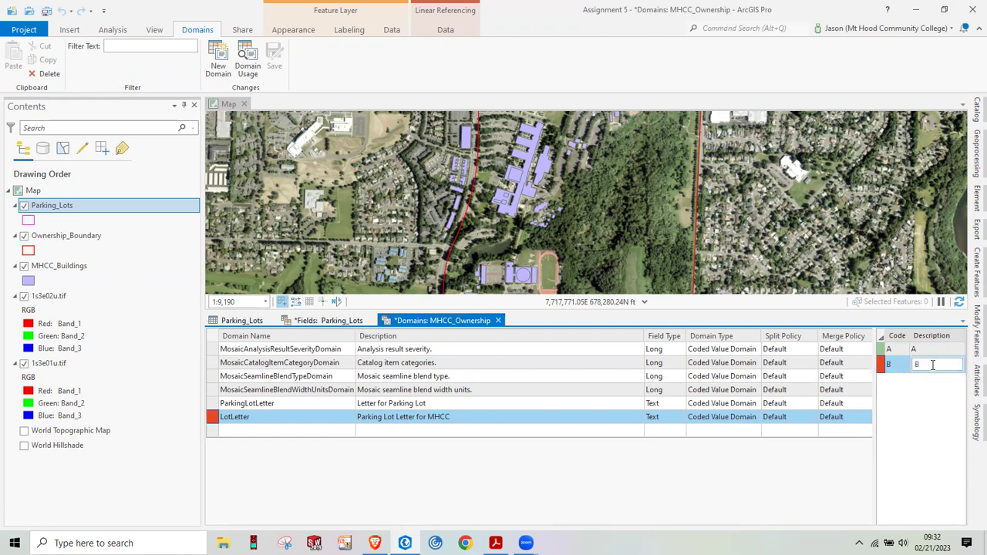
key("Return")
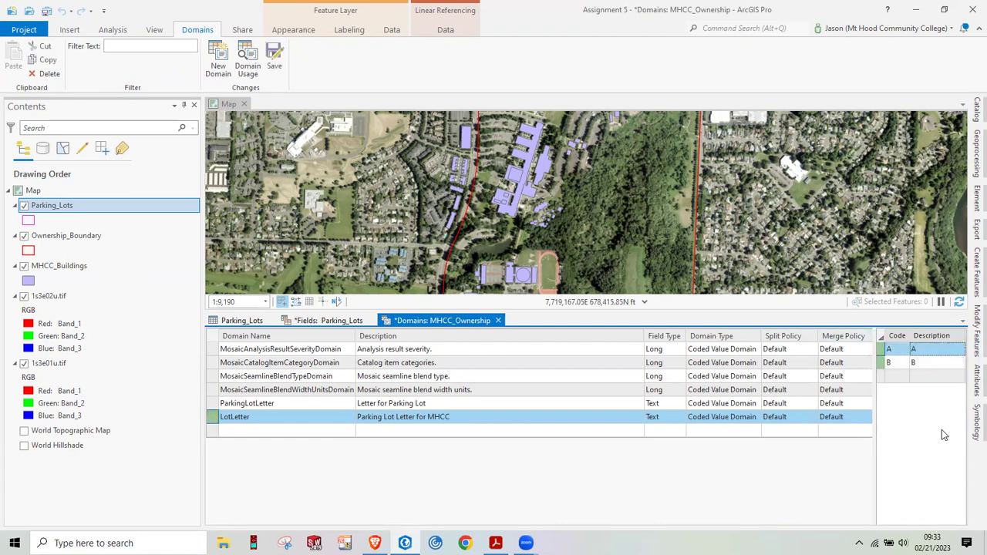
Add the coded value C with the description C to the LotLetter domain.
left_click(900, 377)
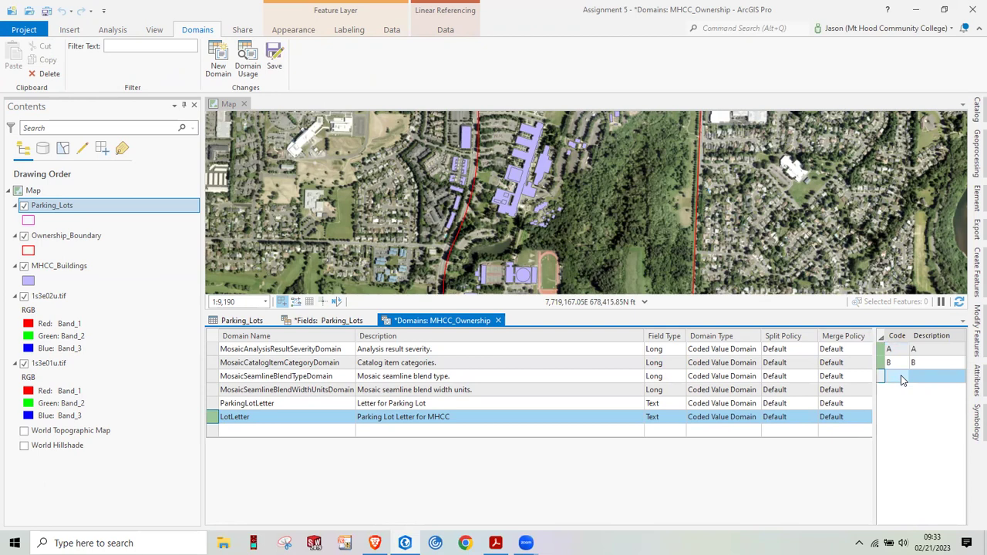
left_click(900, 377)
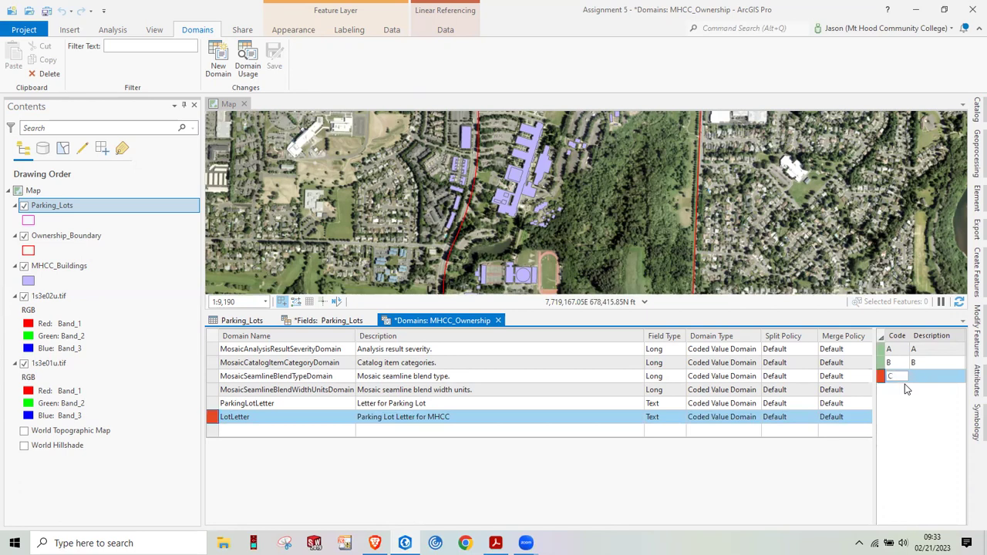
left_click(927, 377)
type("C")
key("Return")
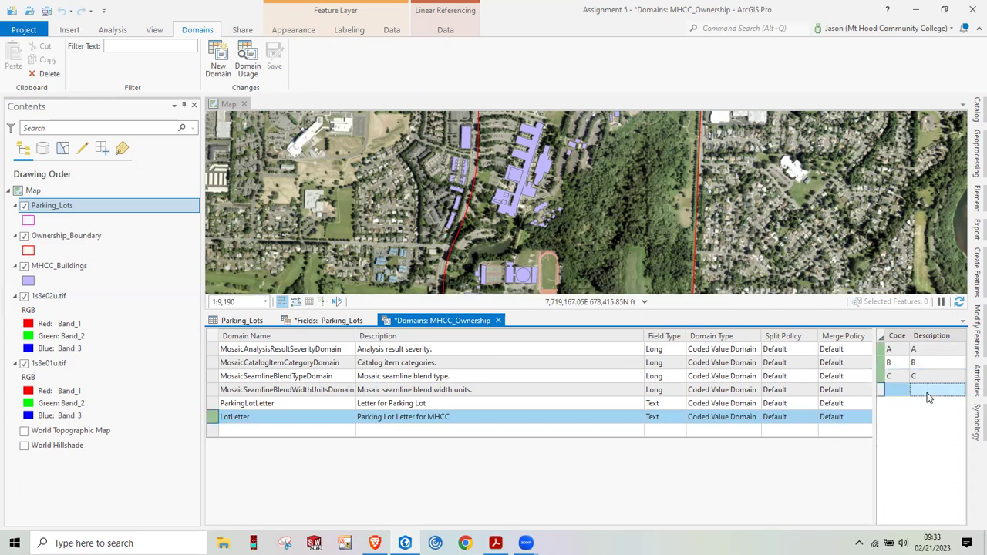
Add the coded value AM with the description AM to the LotLetter domain and save the domain changes.
left_click(903, 392)
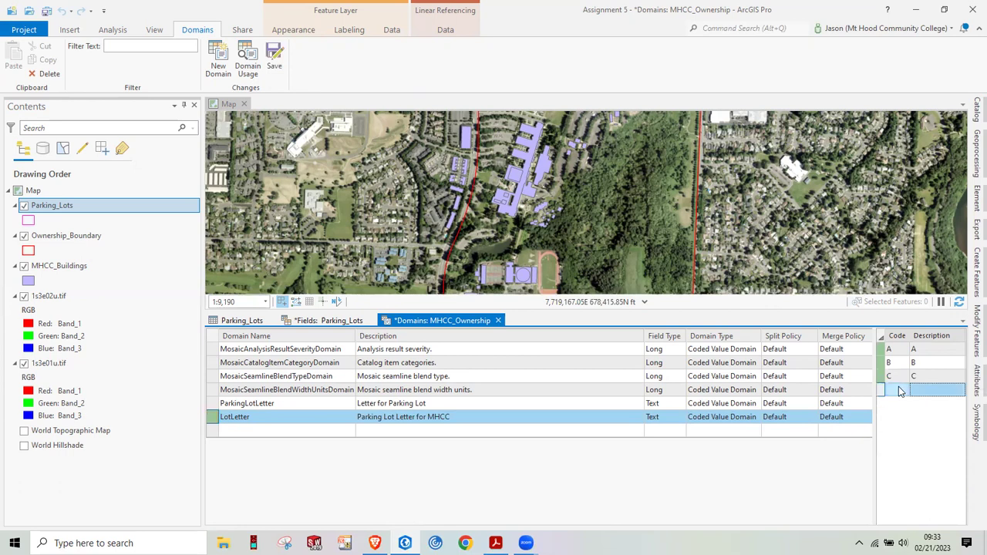
left_click(899, 391)
type("A")
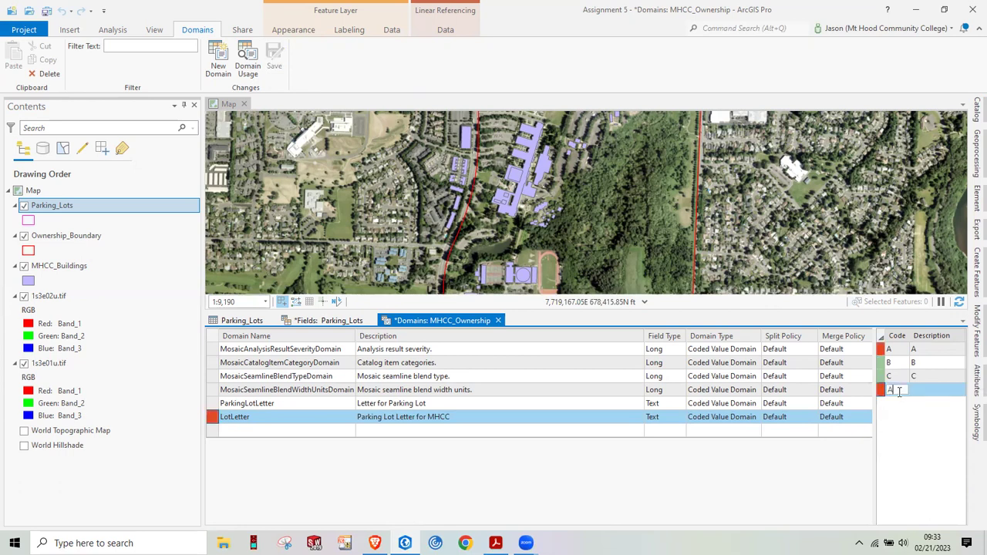
type("M")
left_click(925, 392)
type("A")
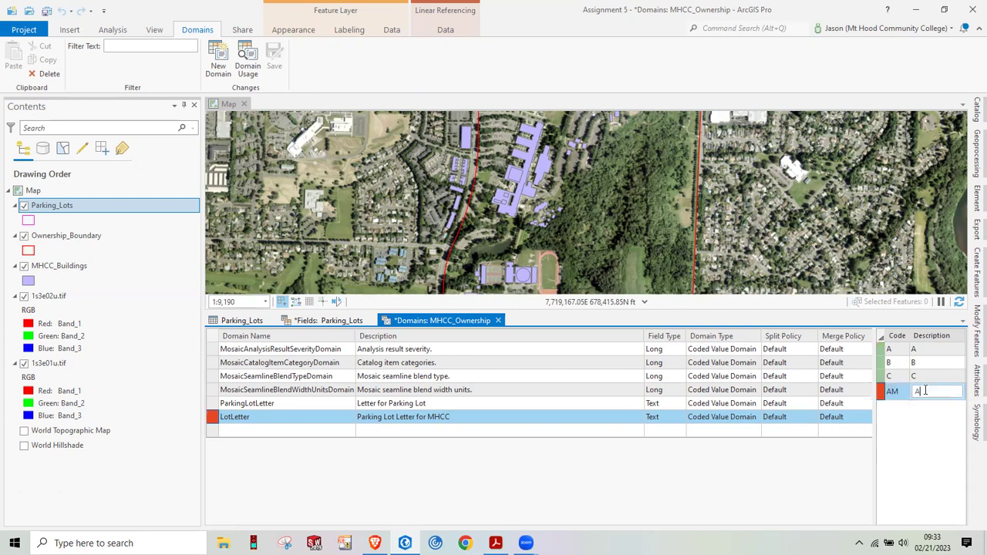
type("M")
key("Return")
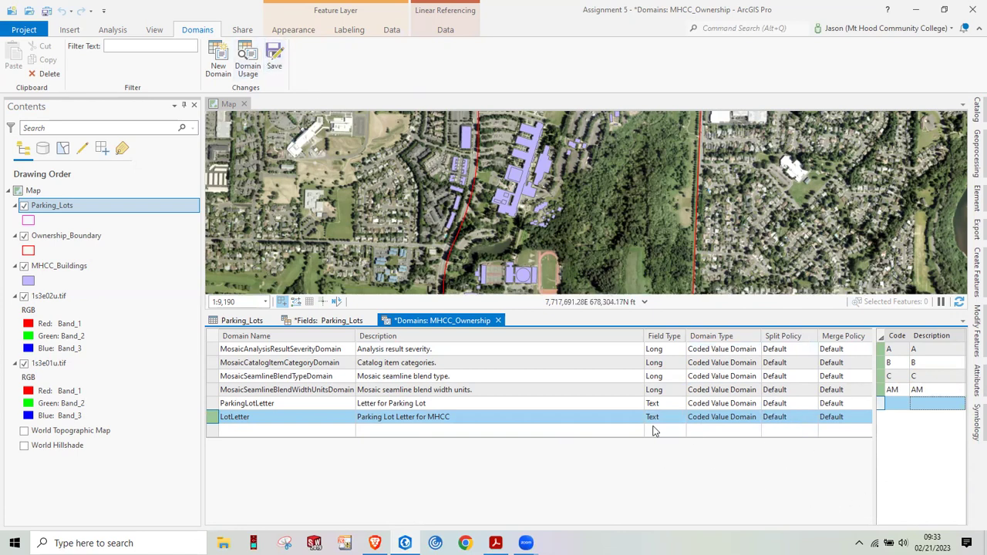
left_click(274, 61)
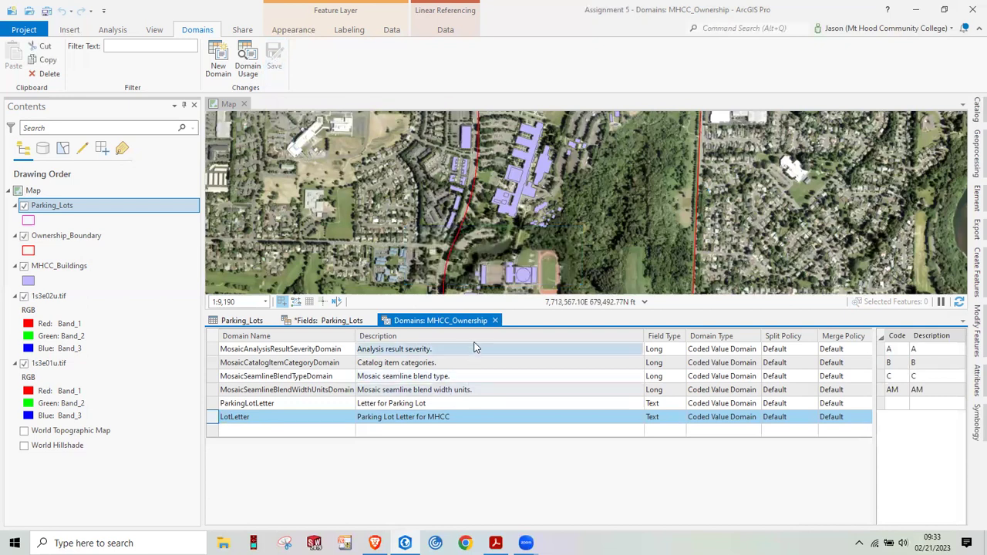
Close the Domains and Fields views, saving the Parking_Lots field changes, and close the layer's attribute table.
left_click(495, 320)
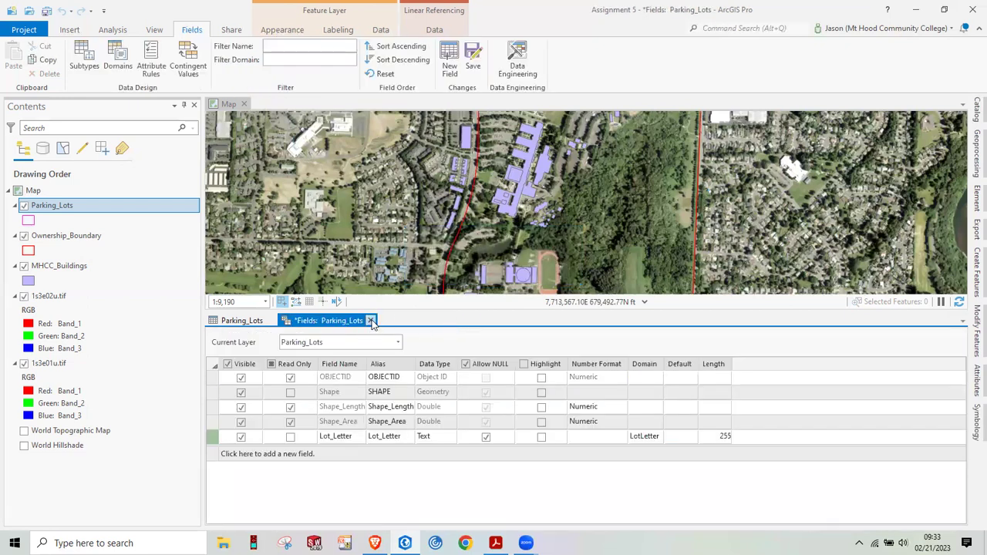
left_click(370, 321)
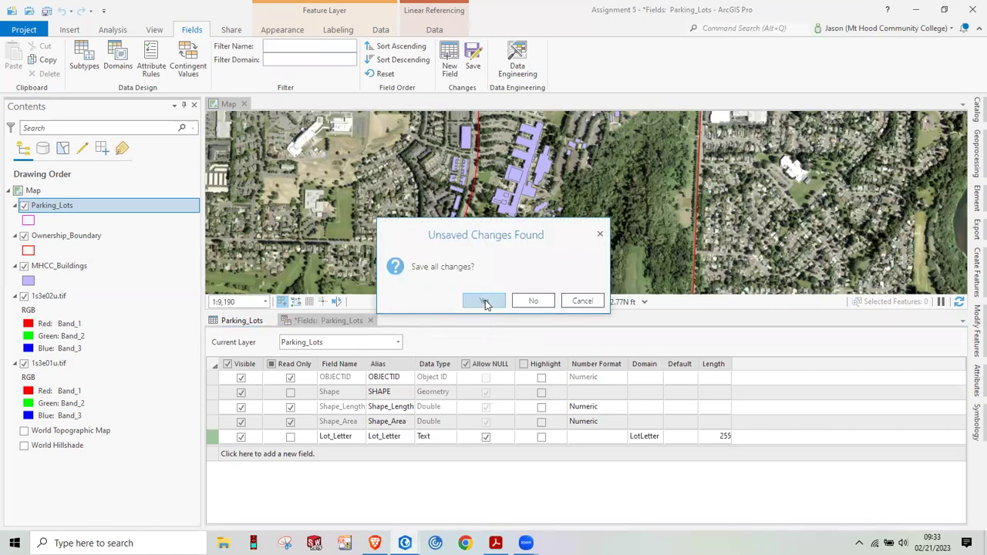
left_click(484, 300)
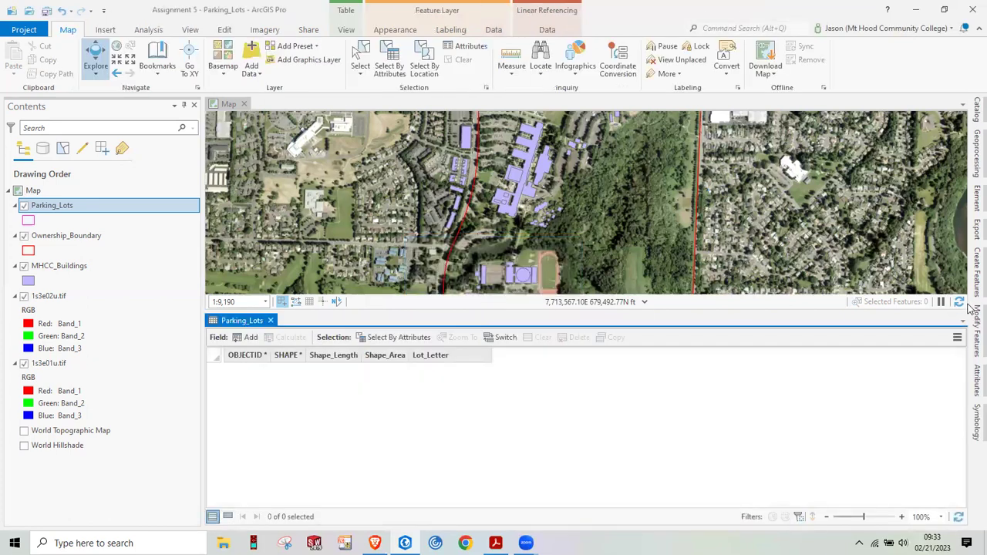
left_click(270, 320)
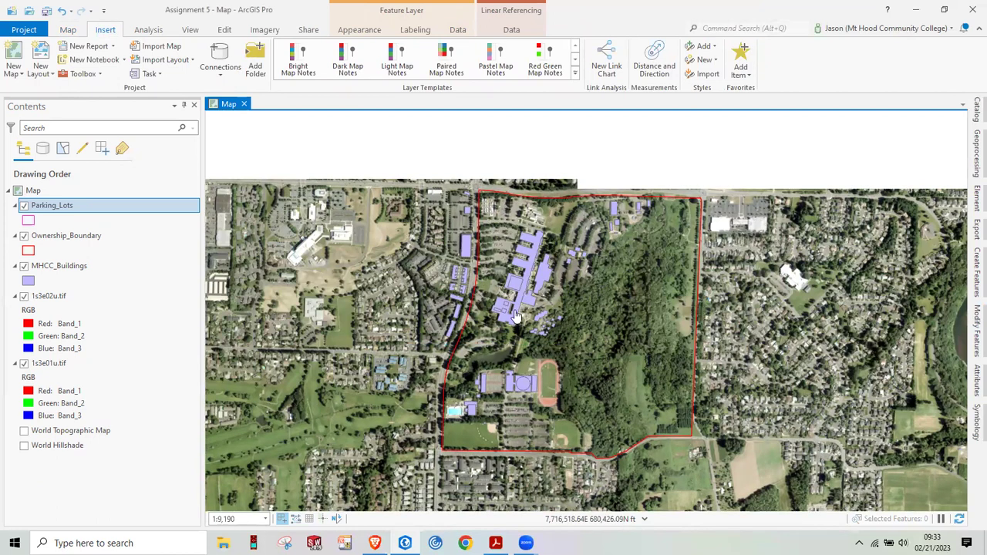
Hide the MHCC_Buildings layer and compare the campus's northwest parking lots with the Campus_Parking_Jan2020.pdf map in the browser.
left_click(24, 266)
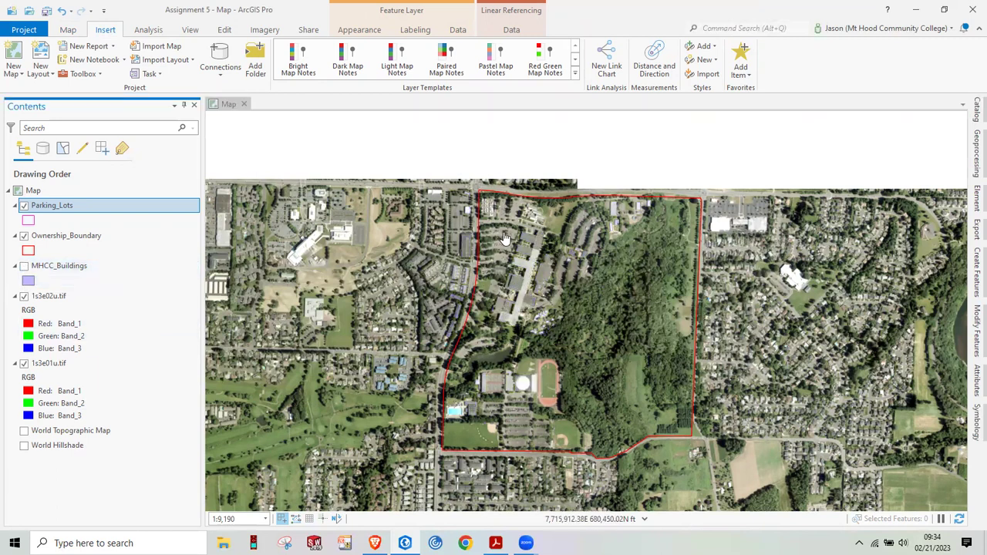
scroll(488, 225, "up", 2)
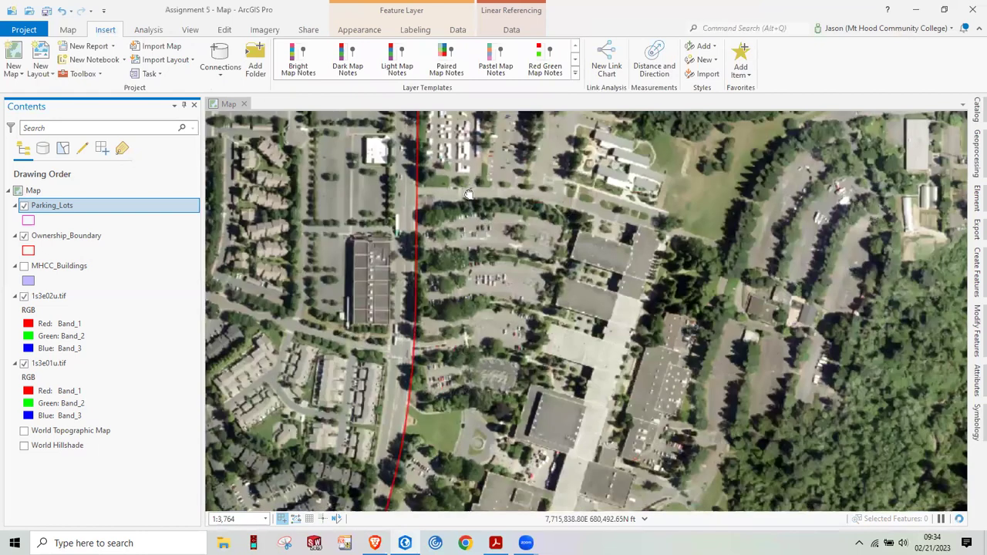
scroll(469, 193, "up", 2)
scroll(454, 231, "up", 1)
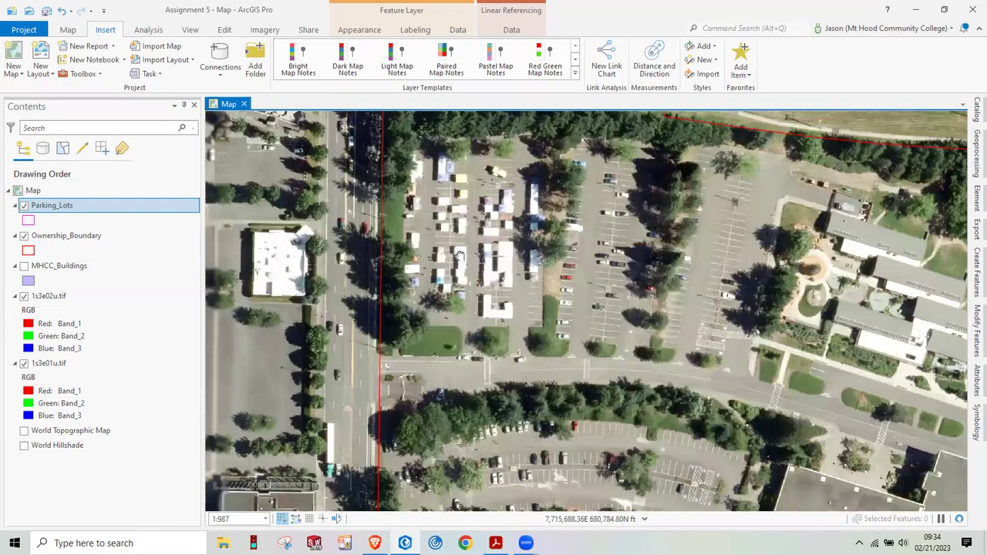
left_click_drag(446, 209, 457, 268)
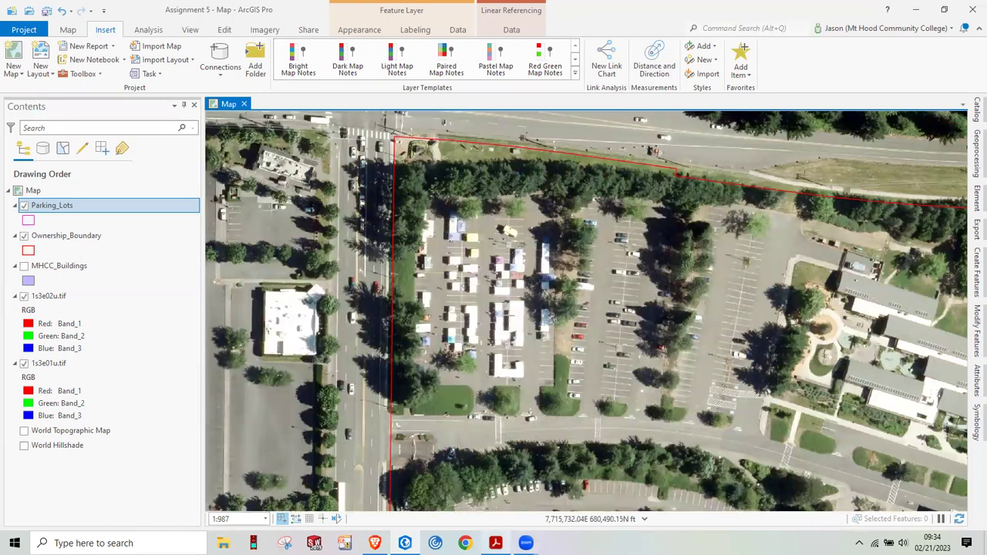
left_click(375, 543)
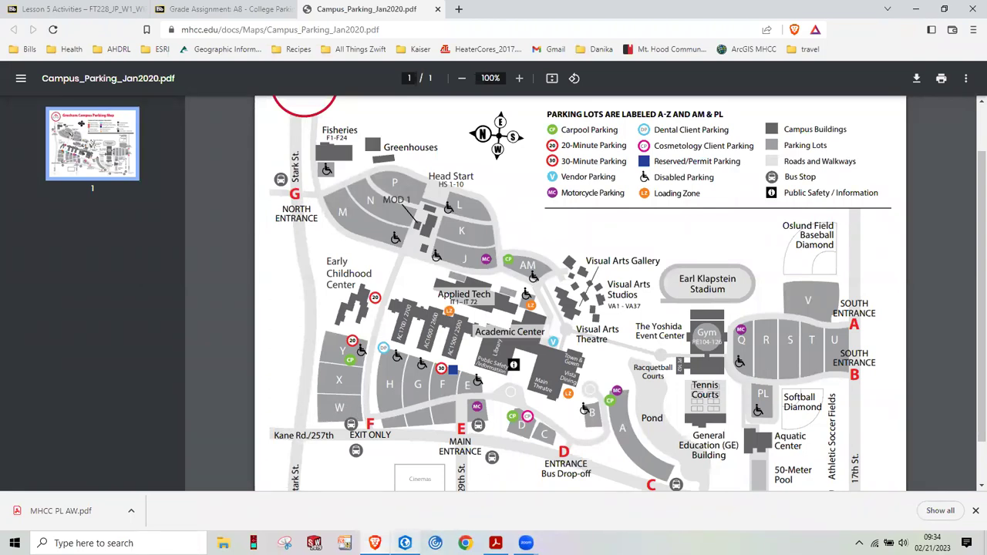
key("alt+Tab")
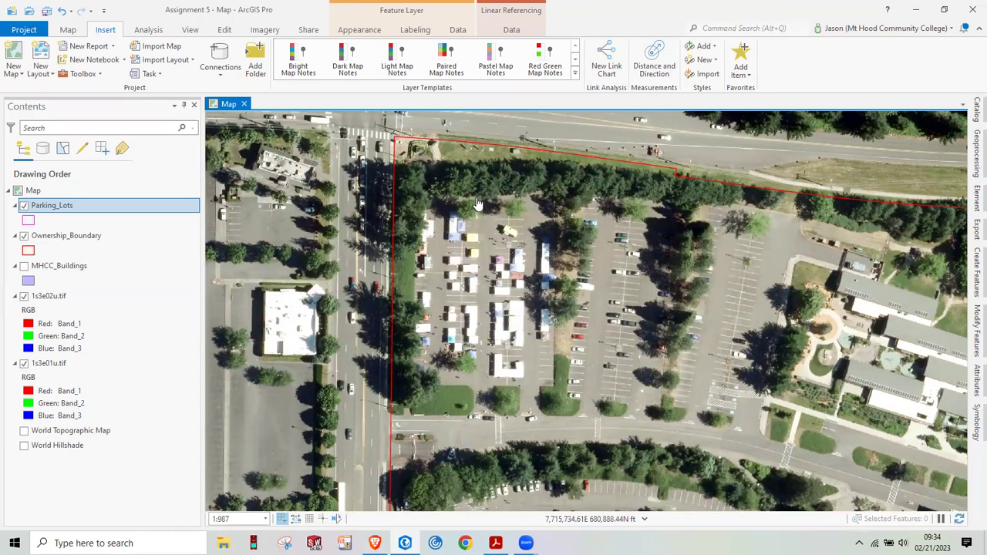
Turn on editing and digitize a four-sided Parking_Lots polygon of about 55,200 sq ft over the westernmost lot in the campus's northwest corner.
left_click(224, 31)
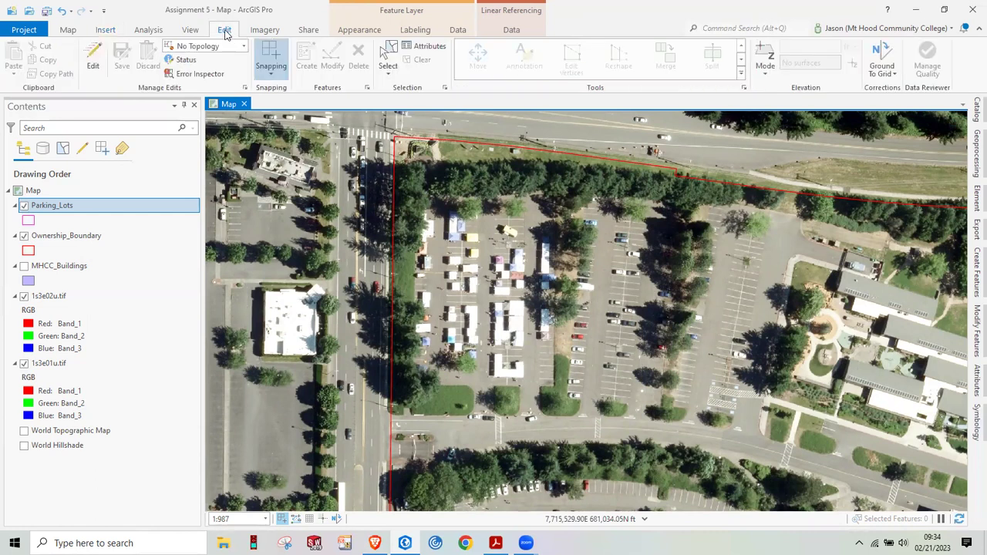
left_click(93, 60)
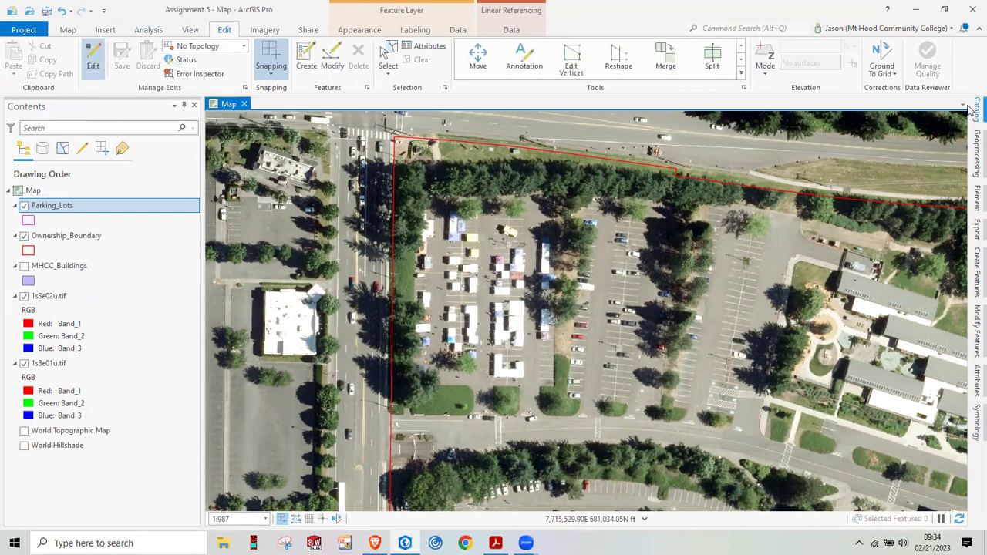
left_click(970, 278)
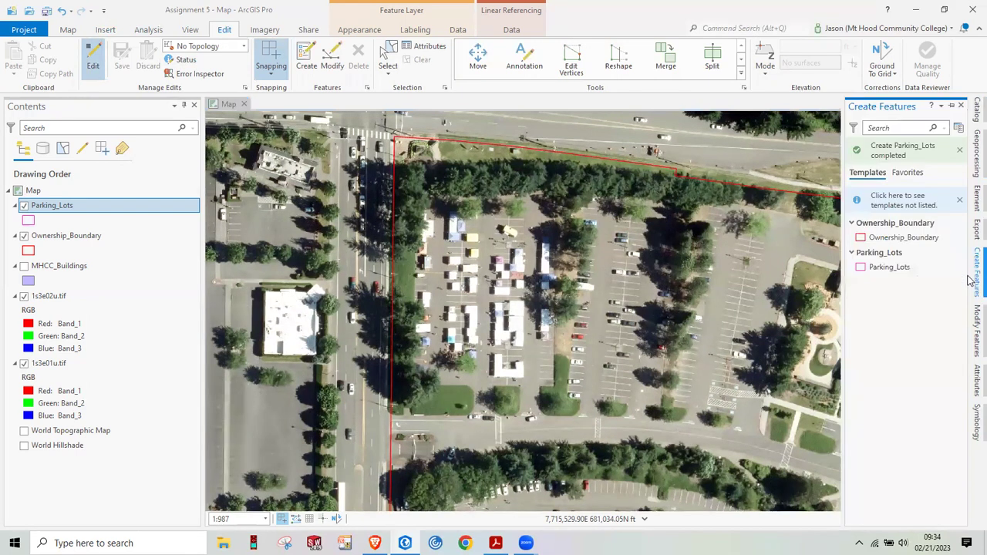
left_click(898, 268)
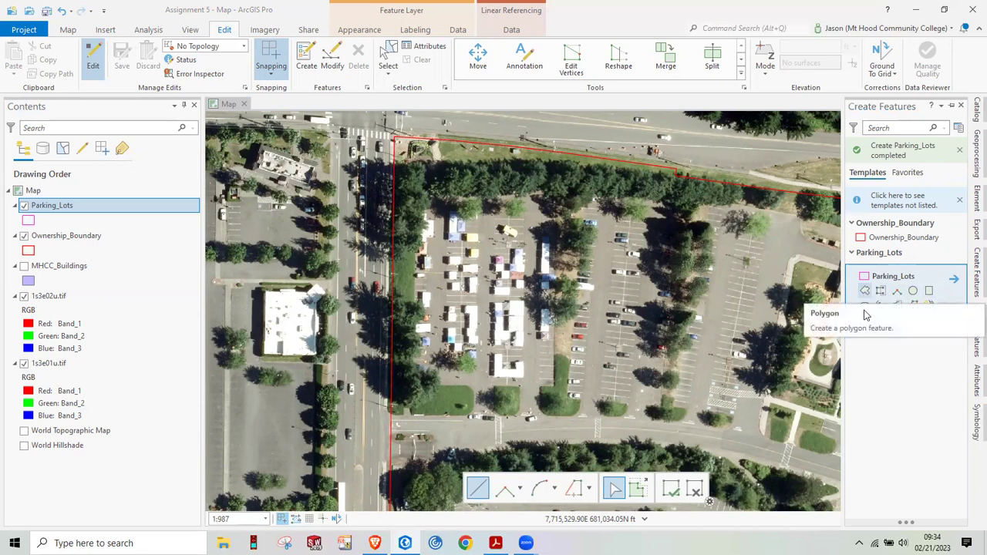
left_click(929, 291)
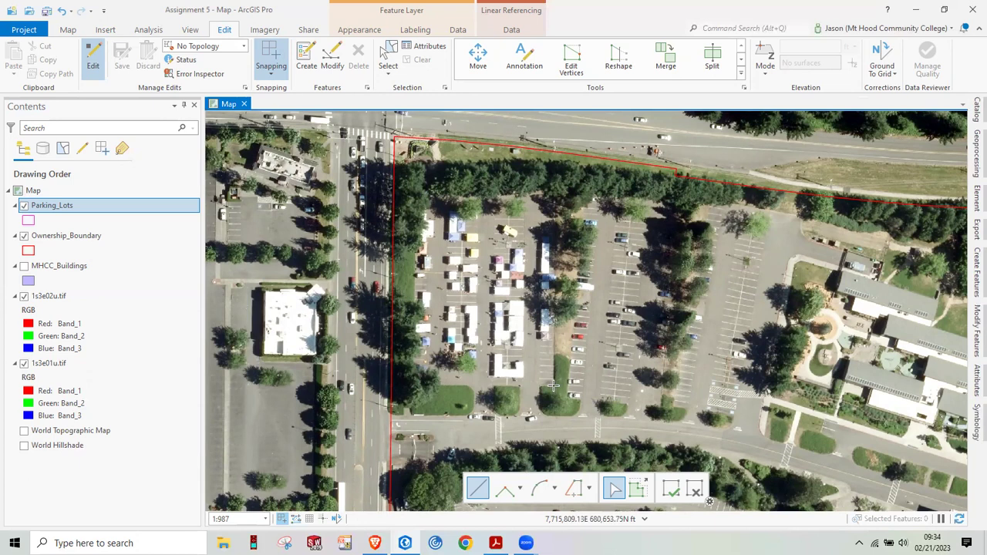
left_click(553, 385)
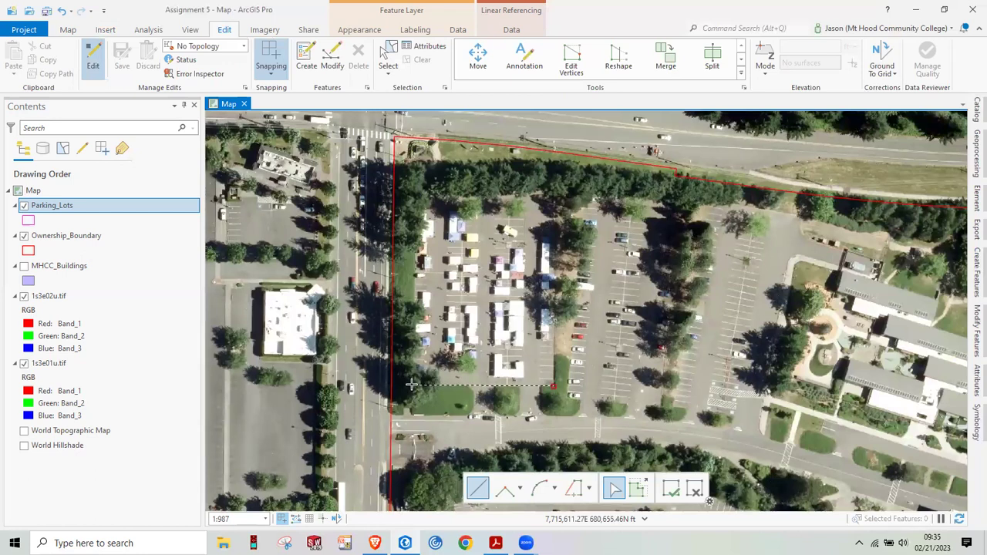
left_click(411, 384)
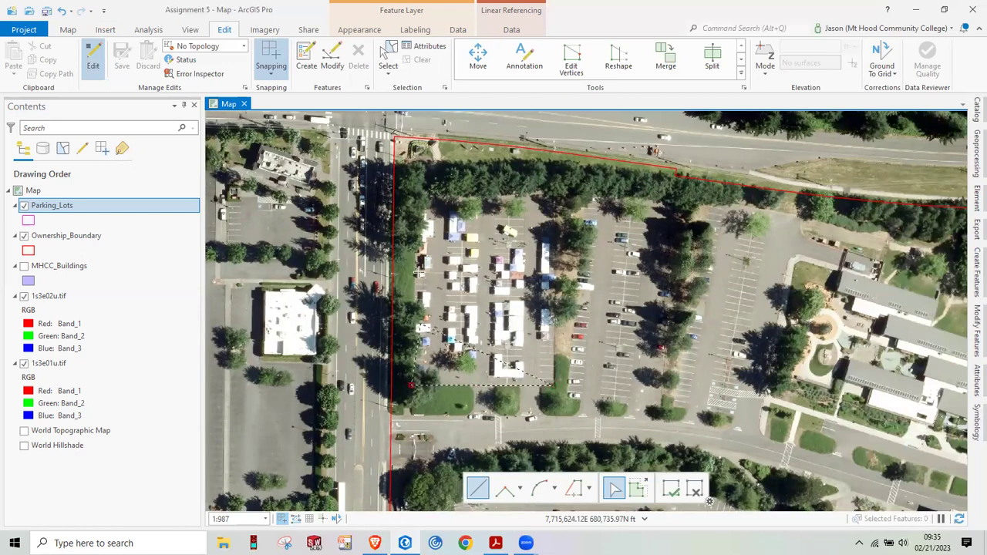
left_click(414, 187)
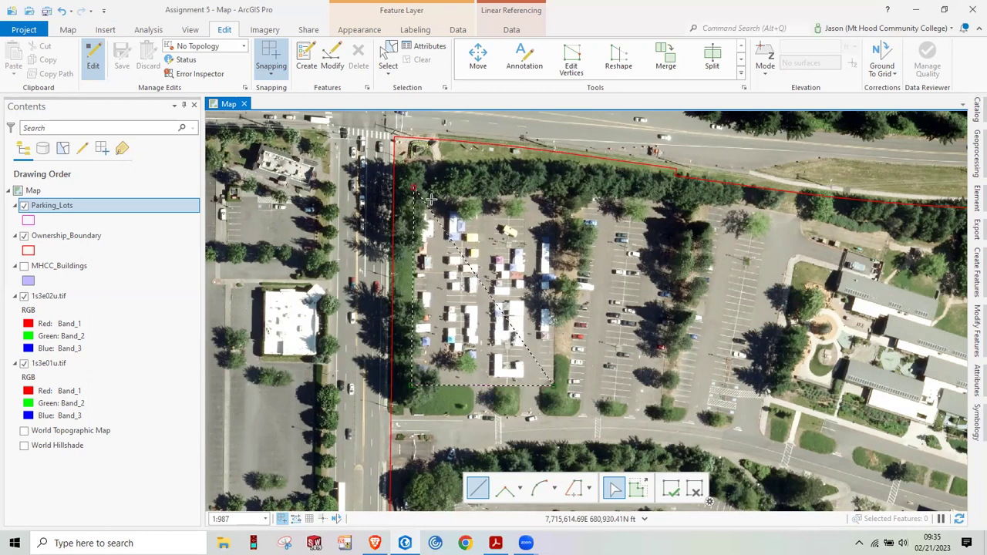
double_click(559, 187)
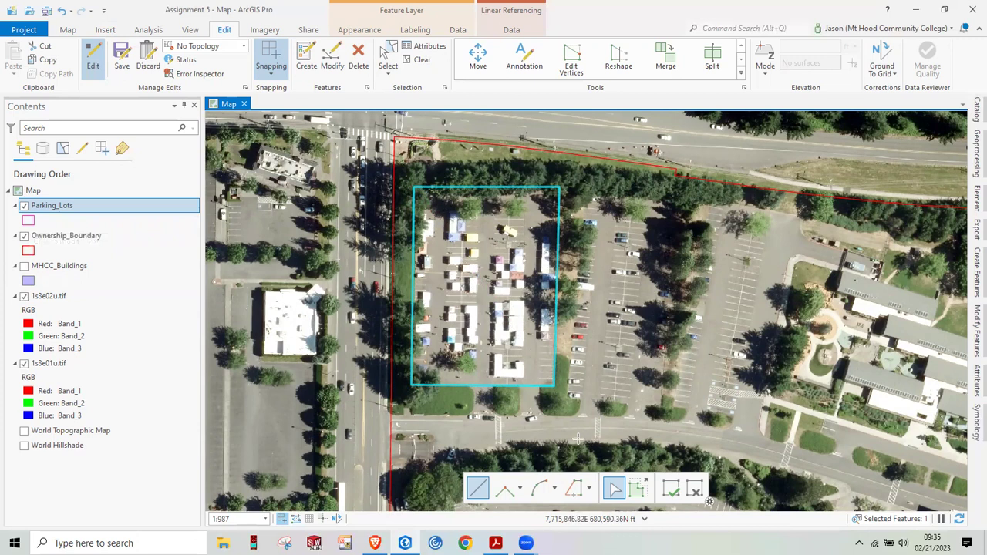
Digitize a second four-sided Parking_Lots polygon of about 39,400 sq ft over the adjacent lot to the east.
left_click(568, 397)
left_click(661, 405)
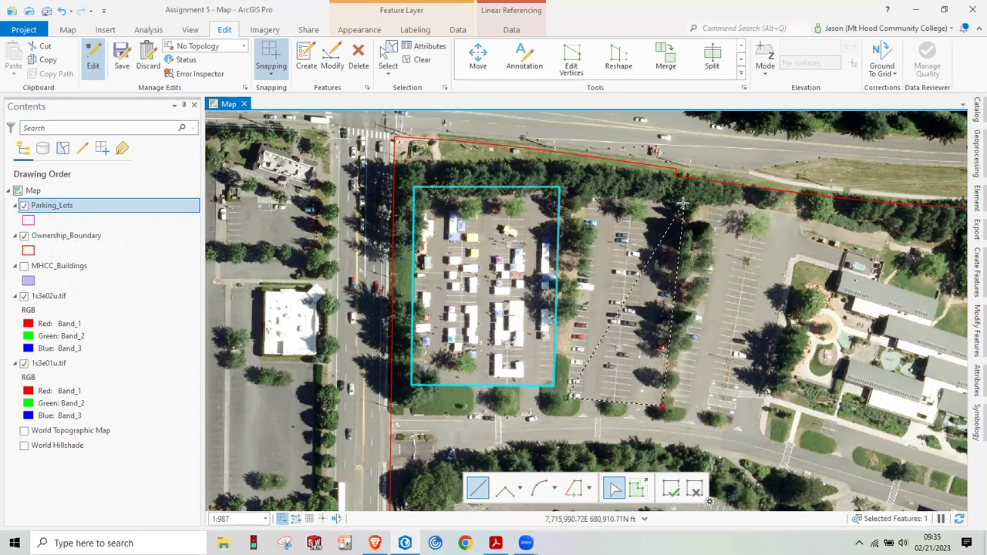
left_click(682, 205)
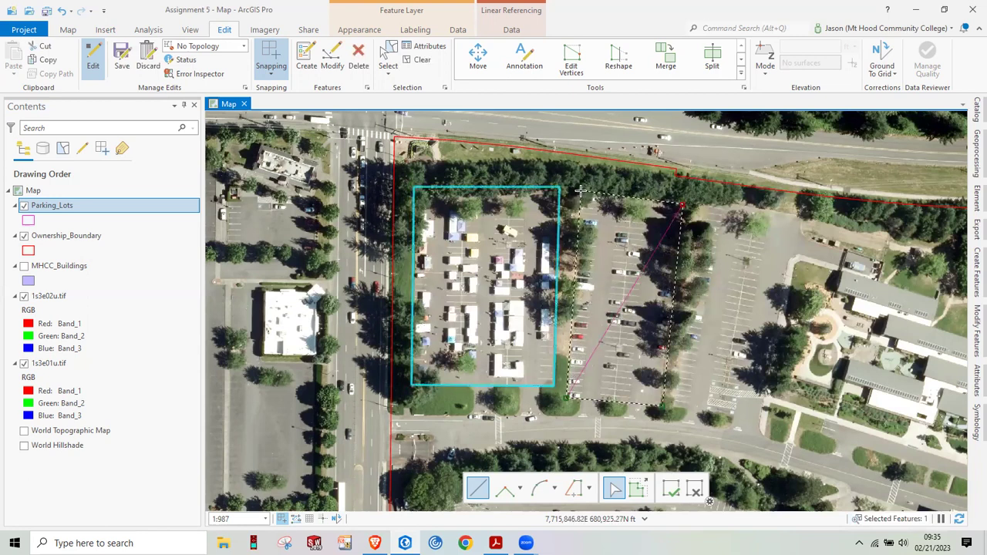
left_click_drag(580, 191, 581, 191)
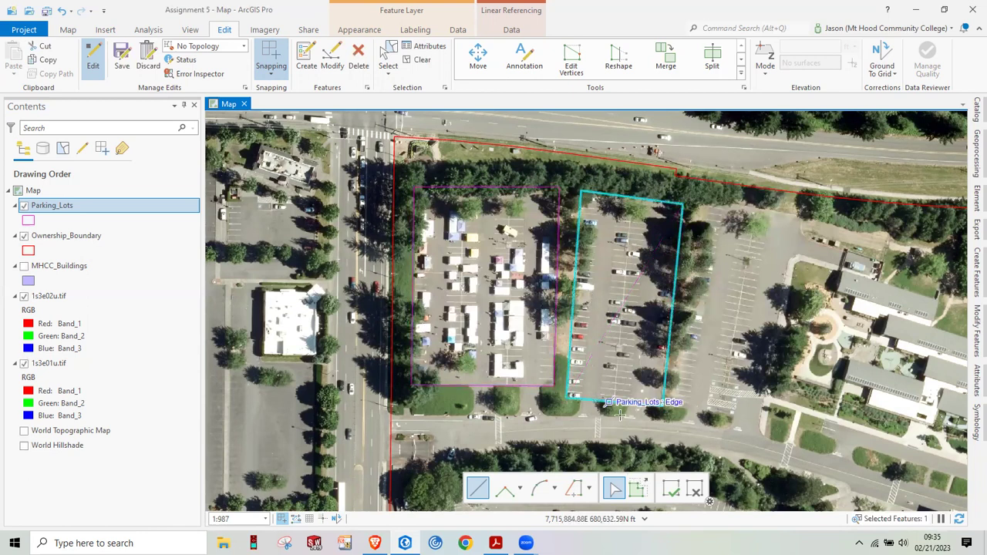
Open the Parking_Lots attribute table and set Lot_Letter to A for the first polygon and B for the second.
right_click(66, 204)
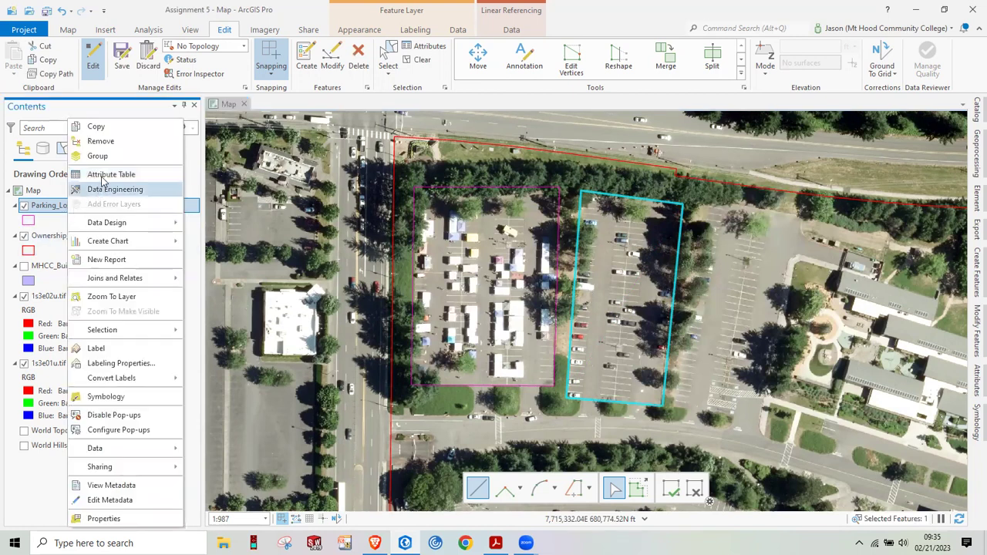
left_click(103, 175)
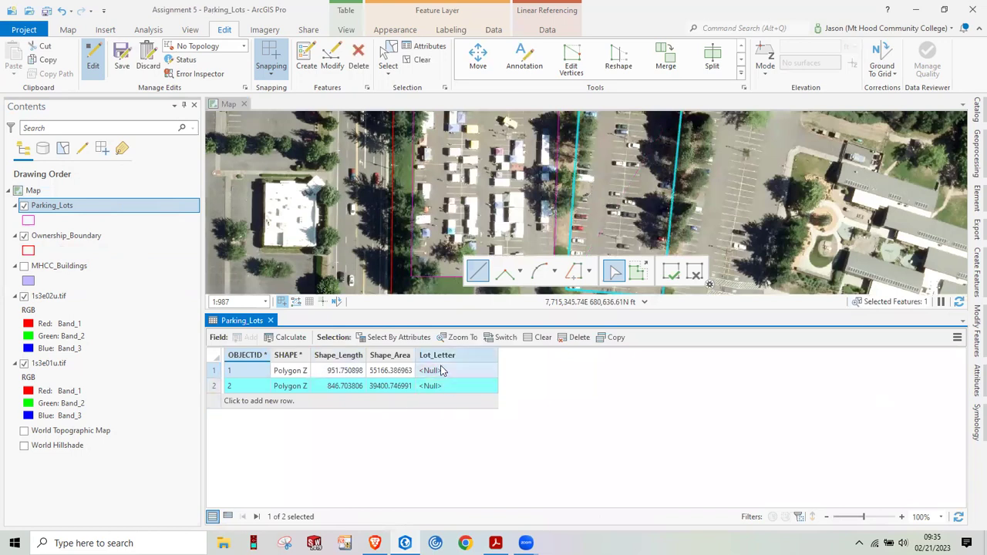
left_click(488, 375)
left_click(491, 371)
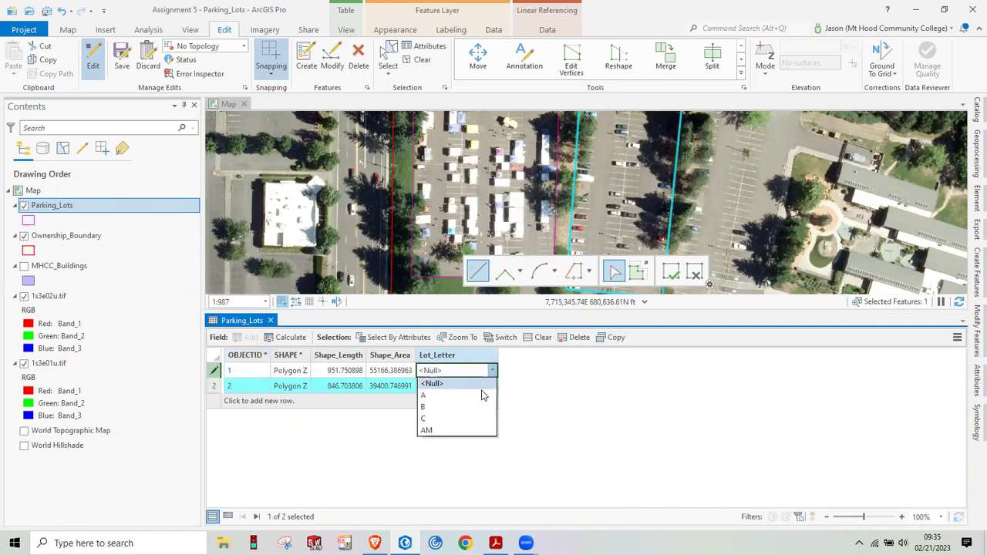
left_click(434, 396)
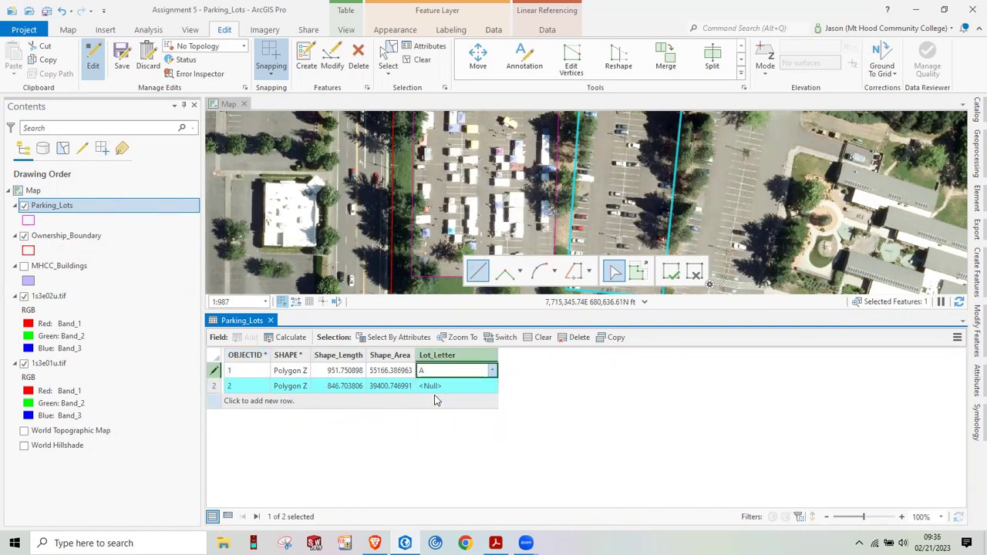
left_click(481, 390)
left_click(489, 386)
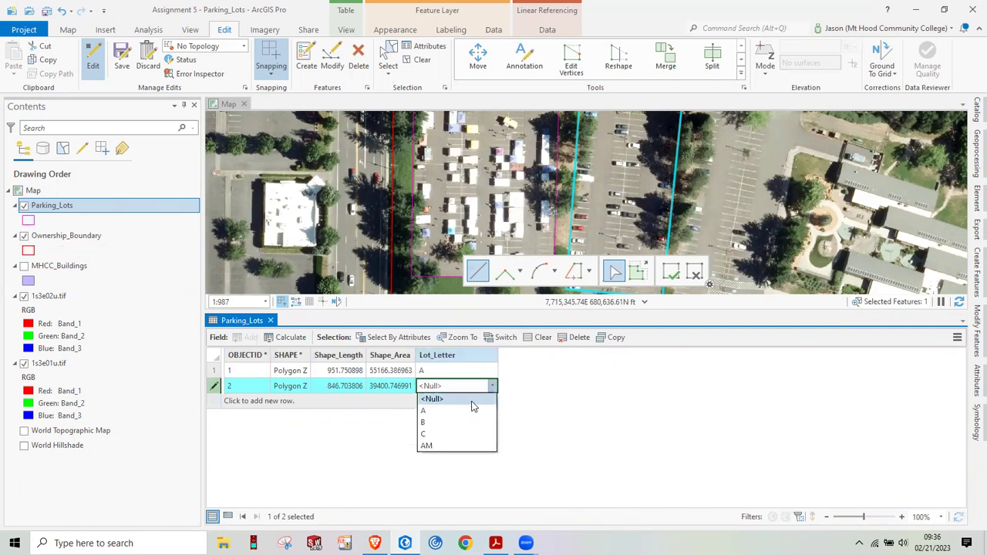
left_click(431, 423)
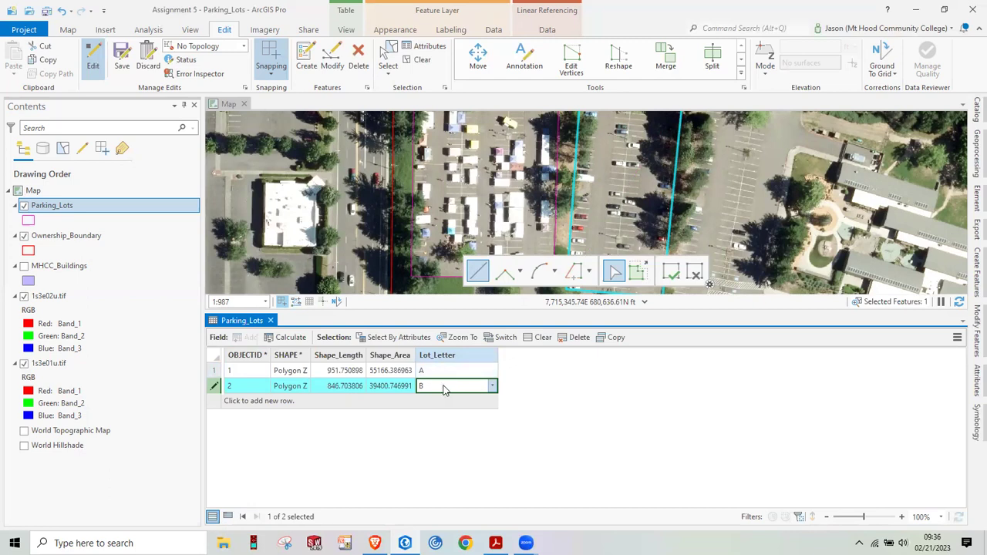
key("Return")
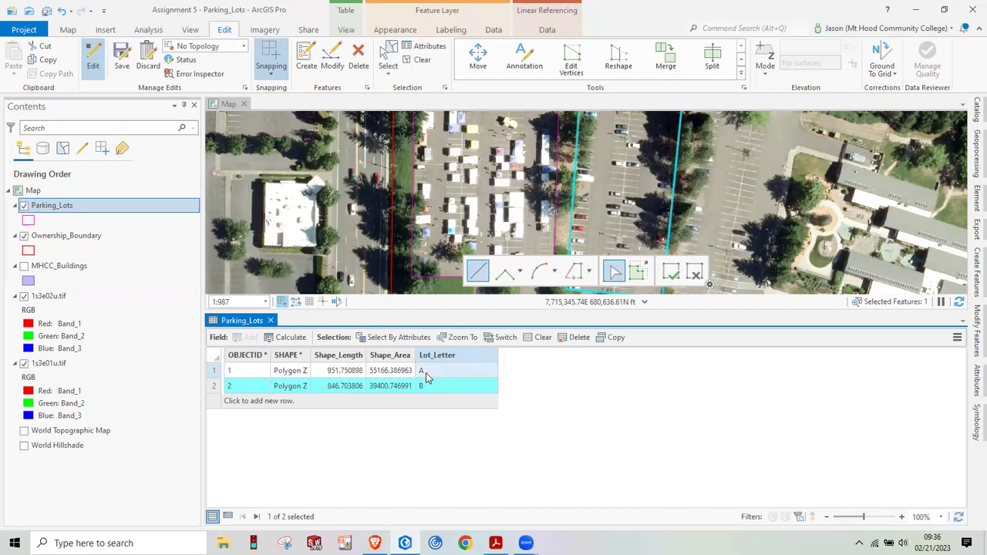
Reset Lot_Letter to <Null> for both Parking_Lots polygons in the attribute table.
double_click(423, 372)
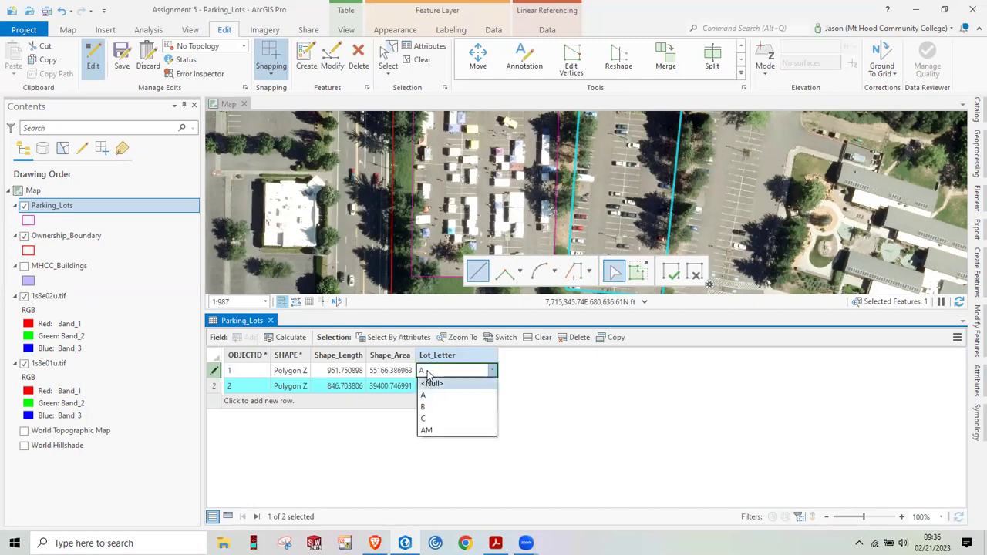
left_click(434, 384)
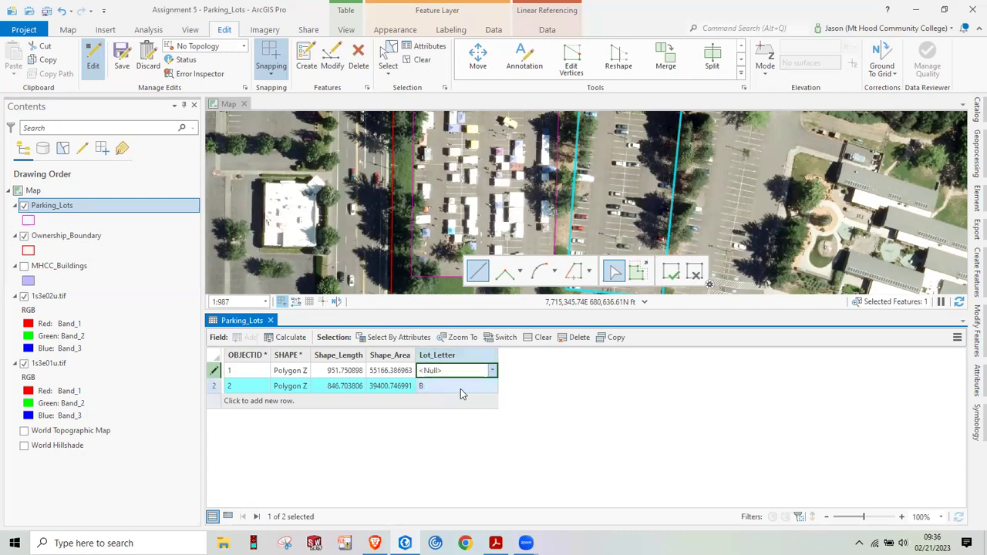
key("Return")
double_click(478, 389)
left_click(447, 400)
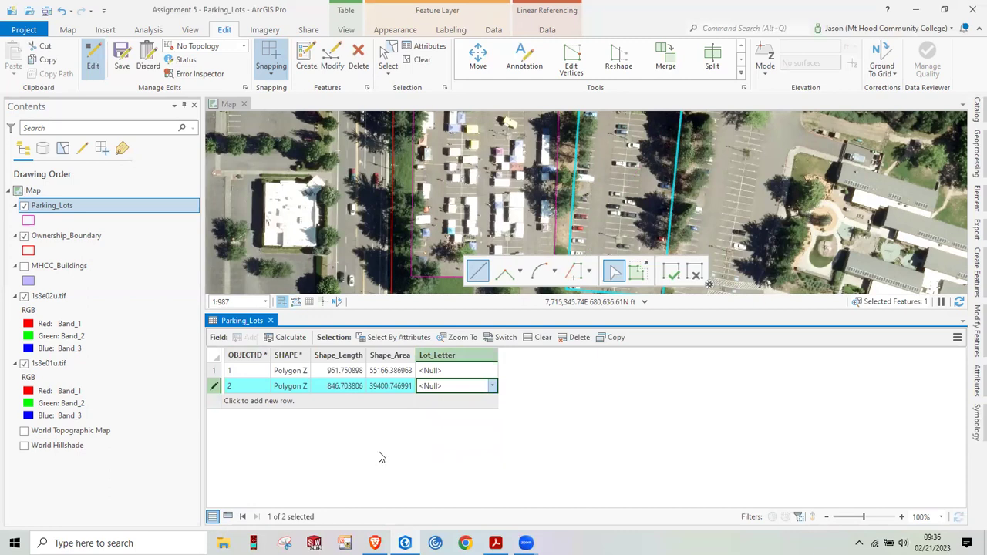
Save all edits and close the Parking_Lots attribute table.
left_click(122, 60)
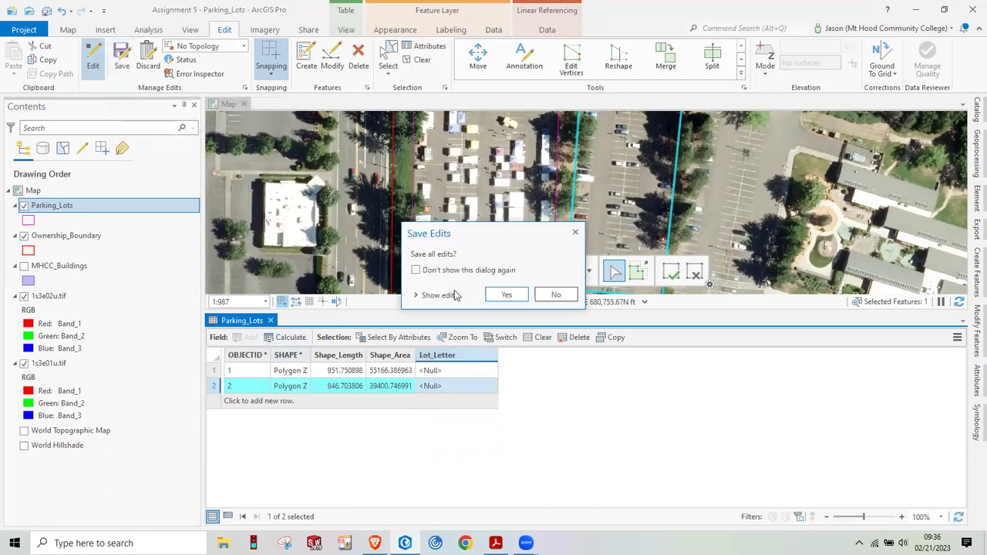
left_click(515, 298)
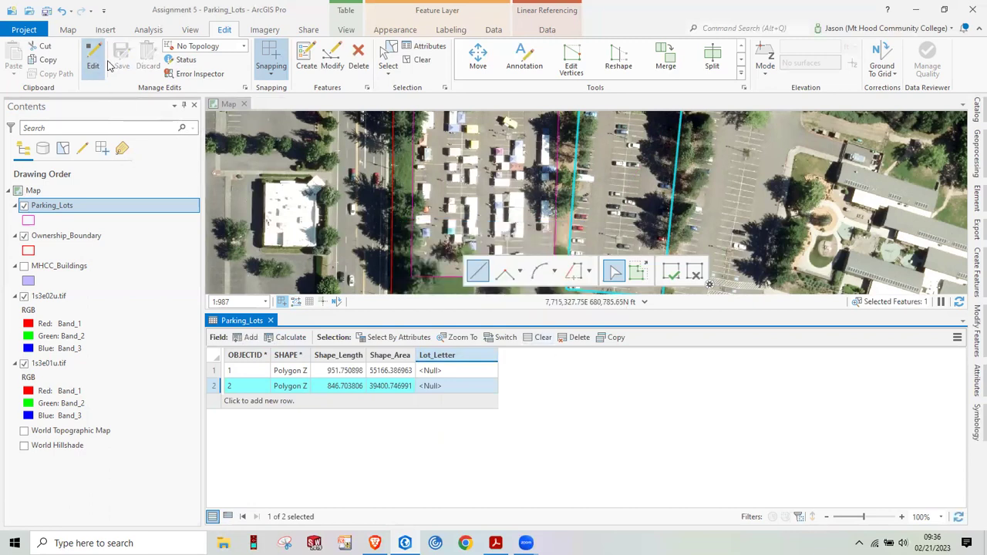
left_click(270, 320)
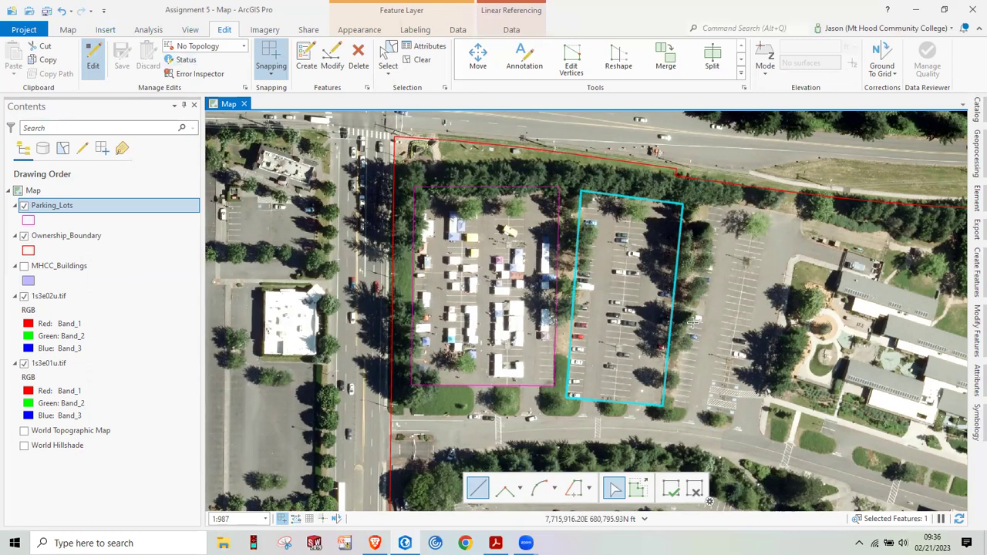
Switch to Adobe Acrobat Reader and examine the parking lot layout and lettering on the MHCC PL AW.pdf campus map.
scroll(684, 336, "down", 4)
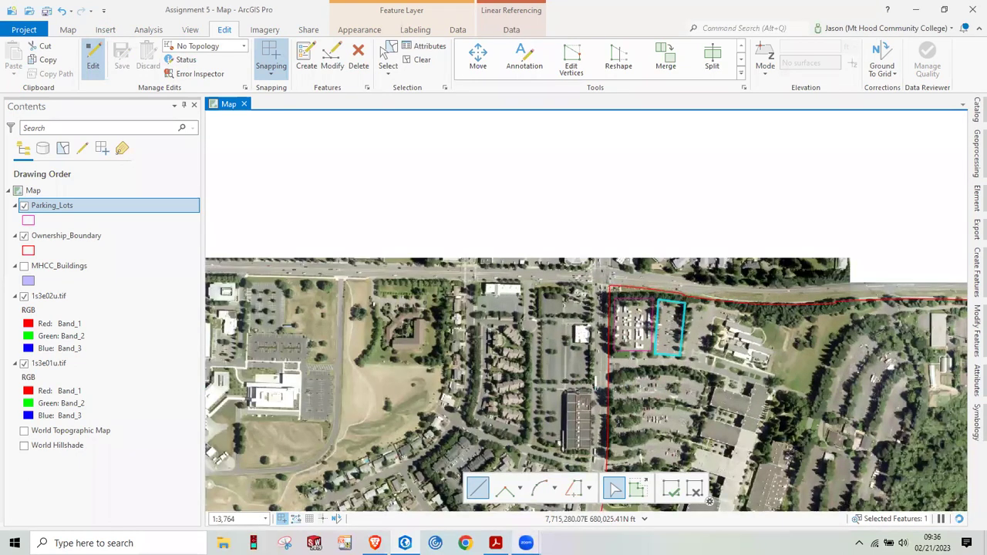
left_click(496, 543)
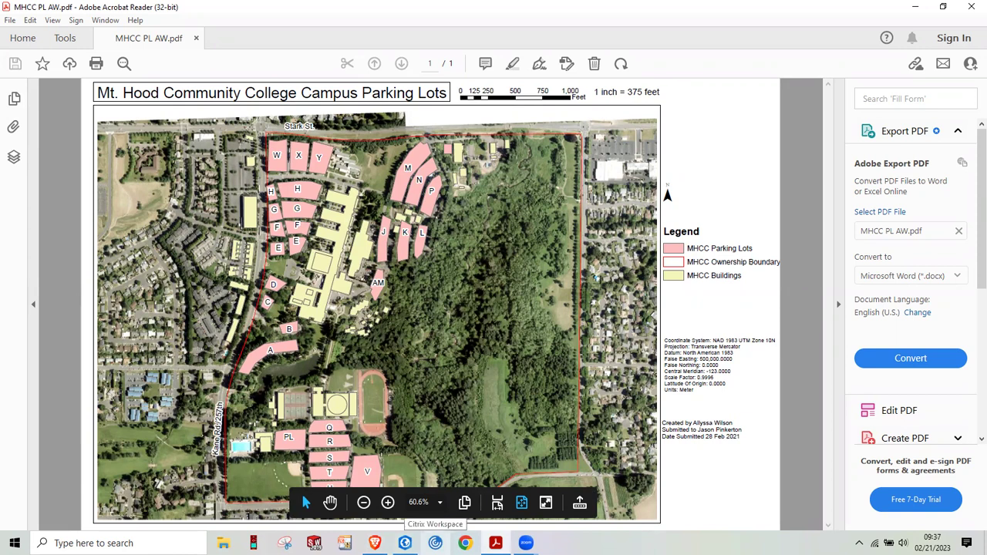
mouse_move(375, 543)
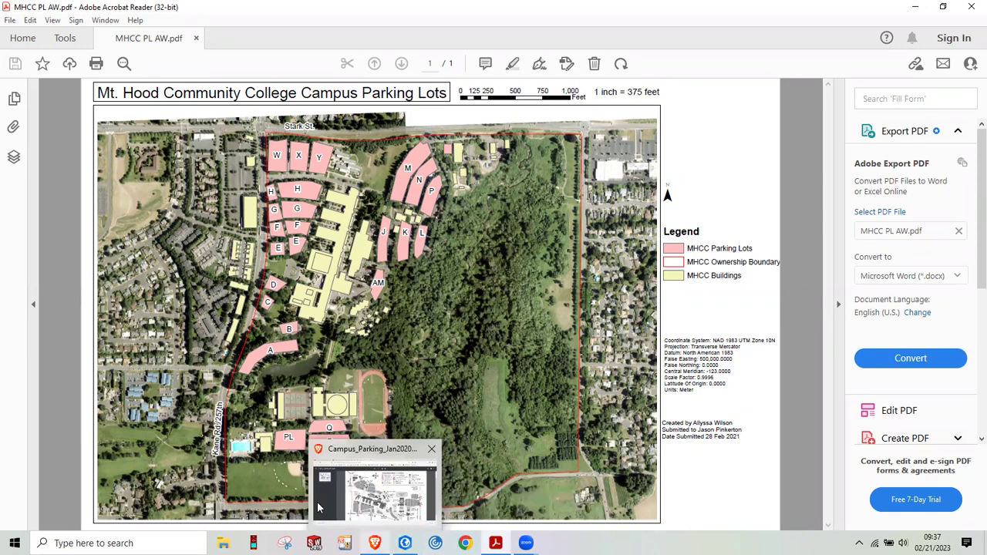
left_click(319, 507)
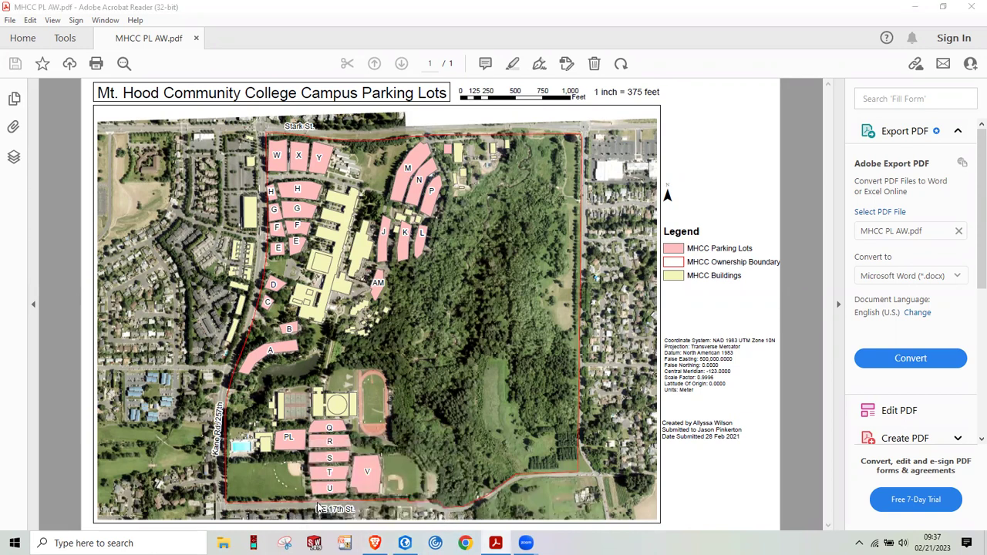